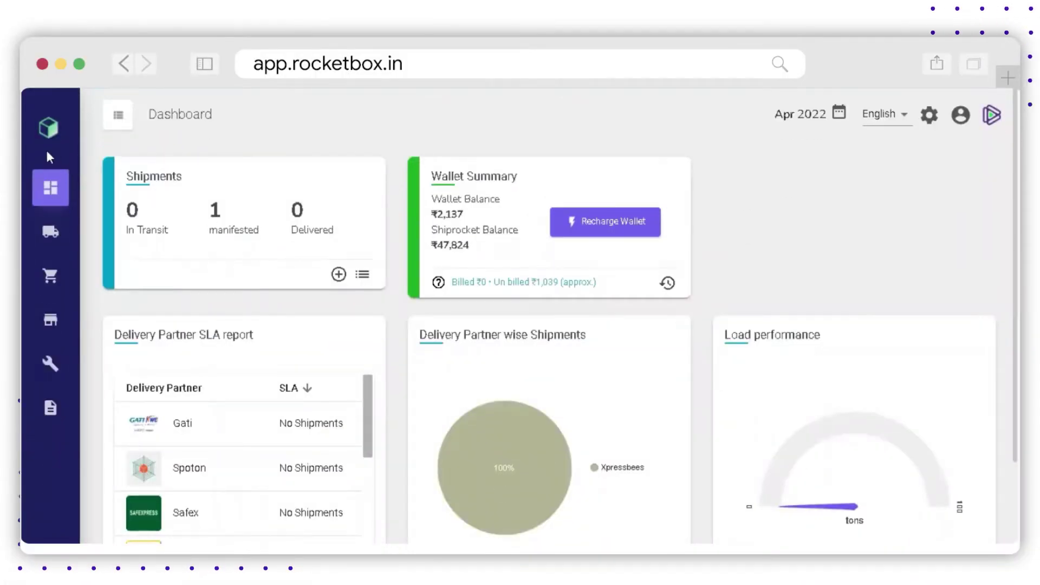
# Open a new shipment form from the Shipments section of the sidebar
pyautogui.moveTo(44, 148)
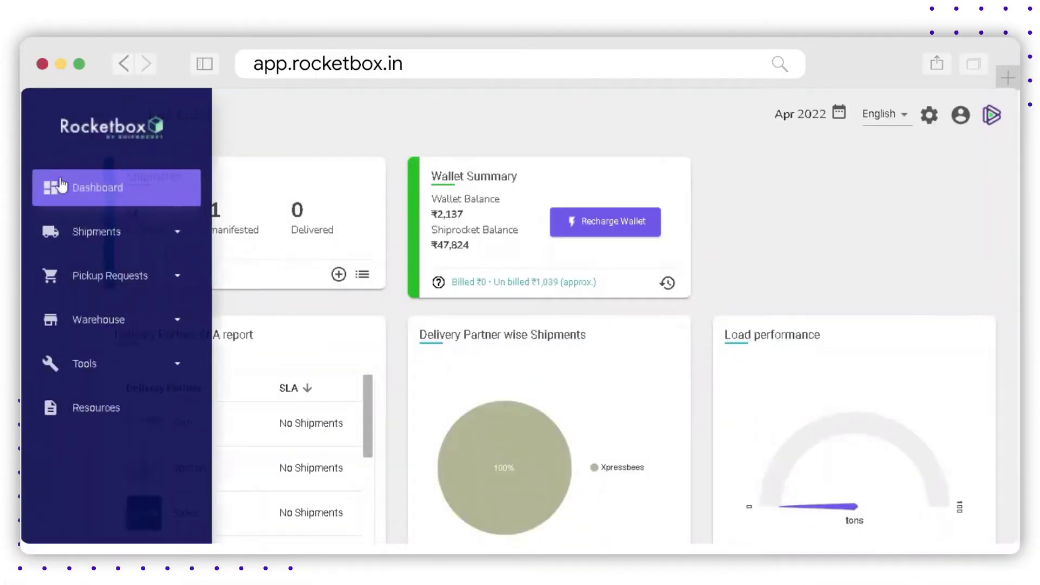
pyautogui.click(93, 236)
pyautogui.click(110, 325)
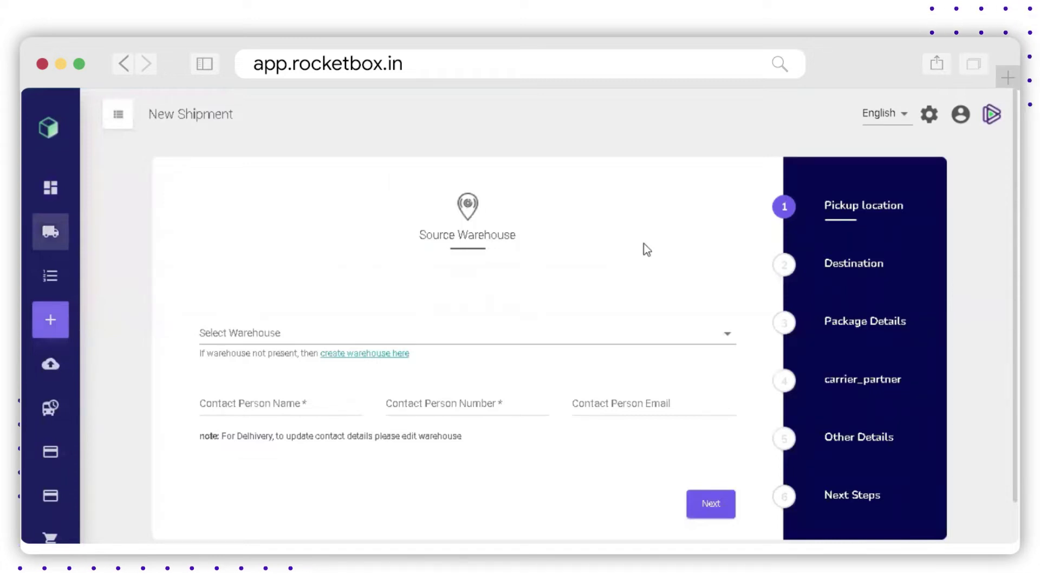
pyautogui.tripleClick(435, 237)
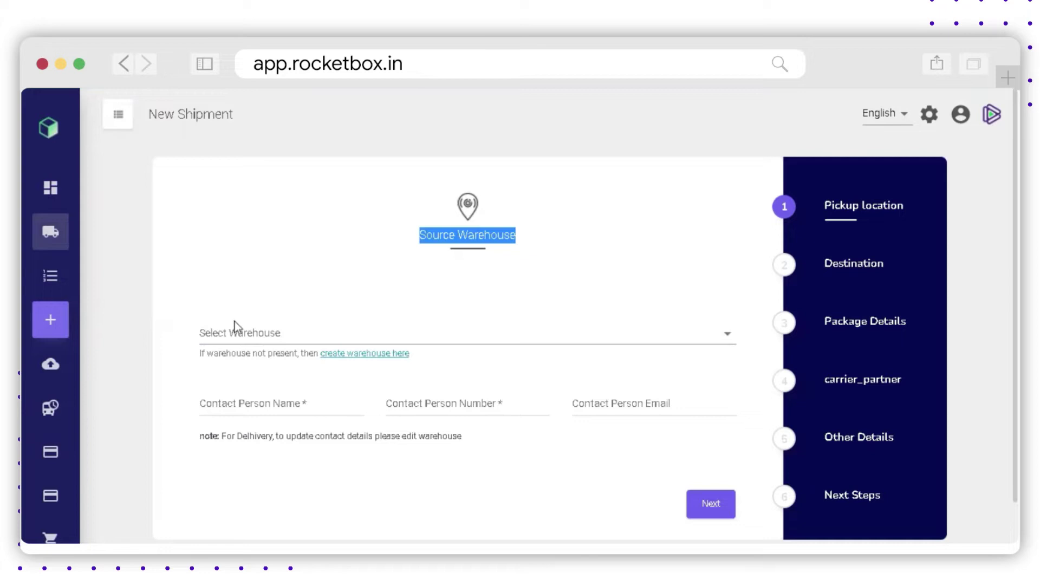
pyautogui.click(235, 335)
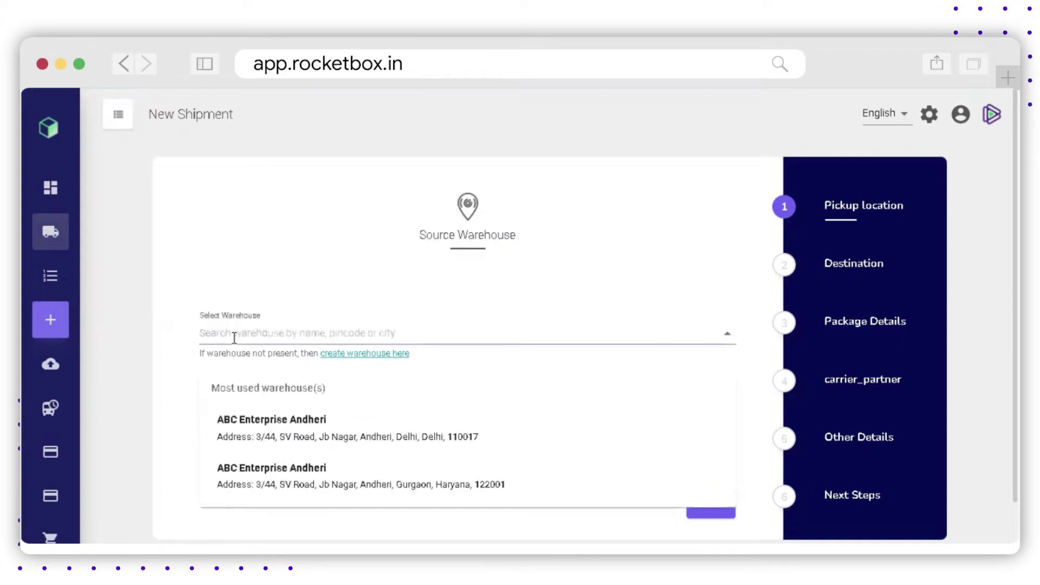
pyautogui.click(198, 279)
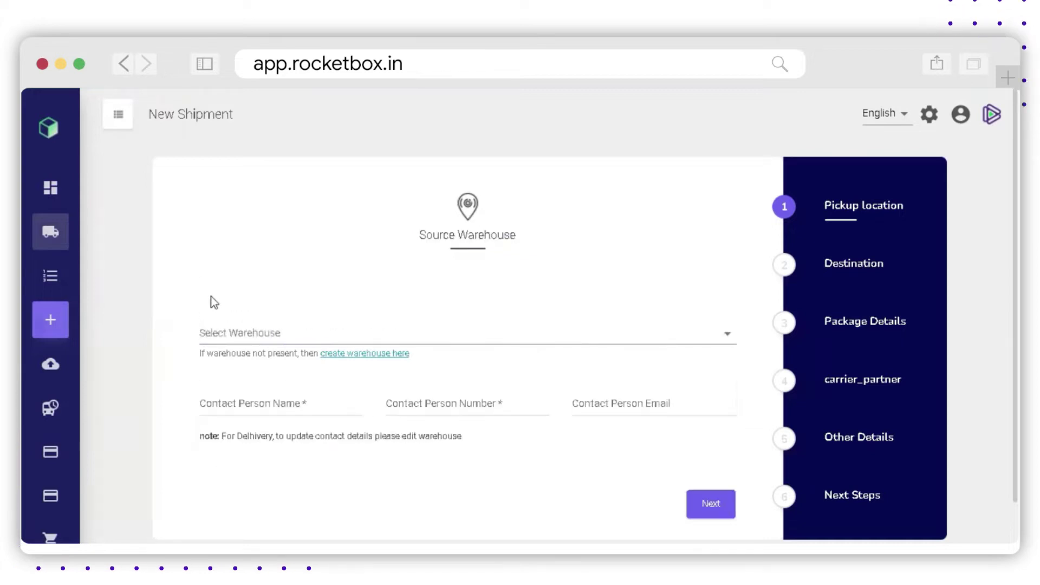
pyautogui.click(337, 358)
pyautogui.click(337, 358)
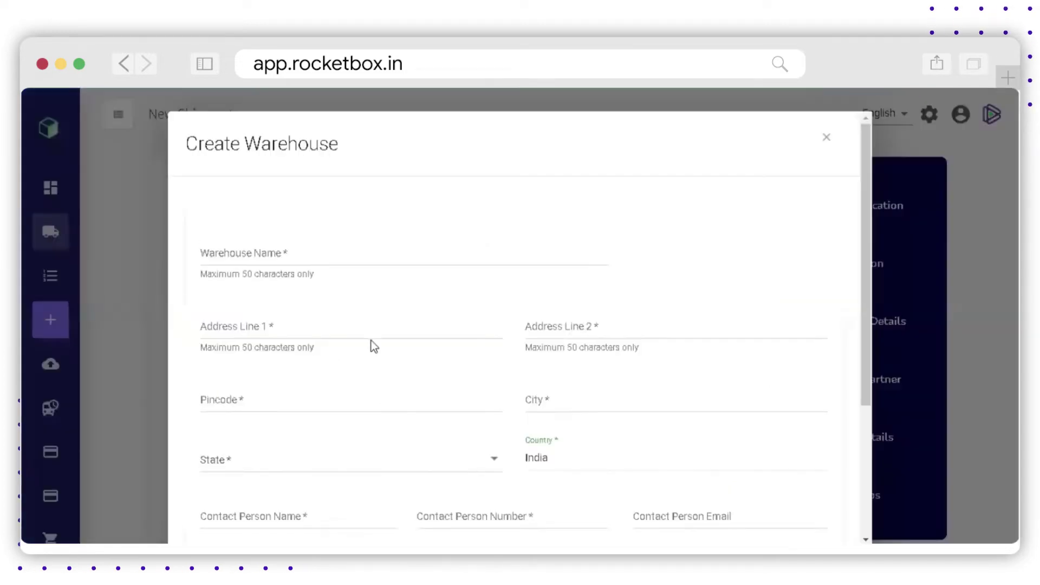
pyautogui.scroll(-4, 423, 227)
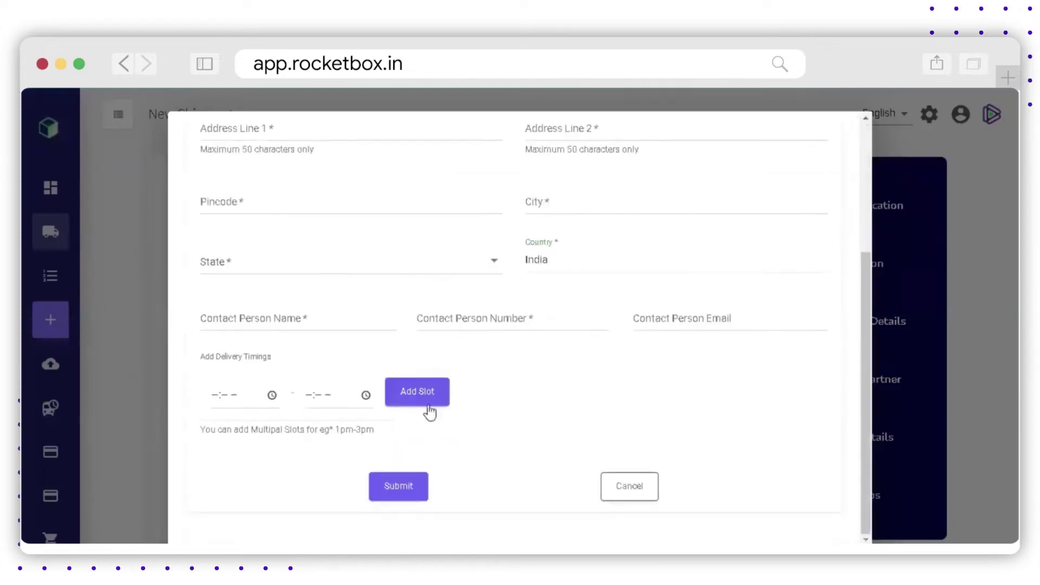
pyautogui.click(641, 490)
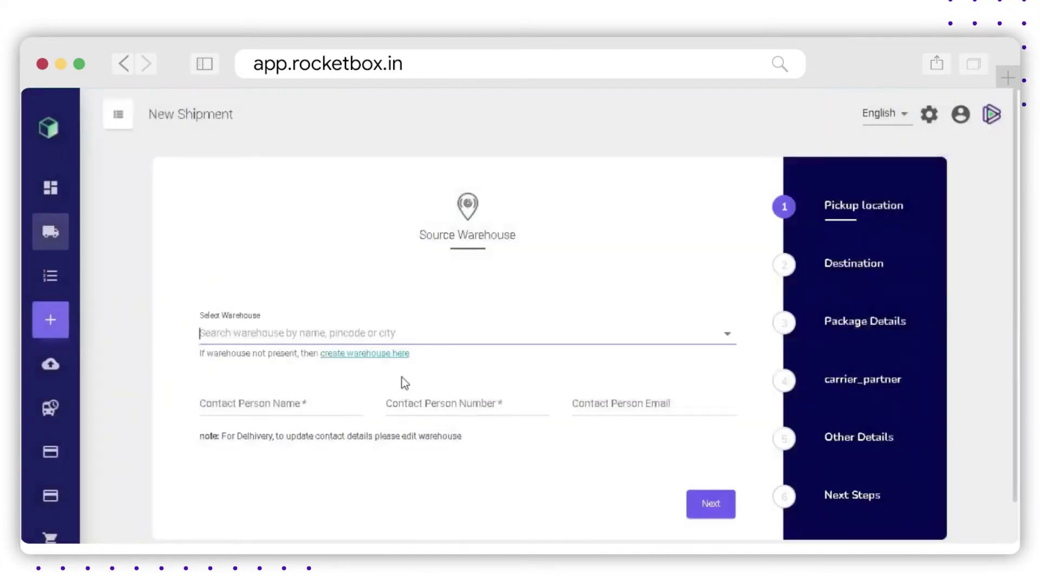
# Search 'testing', choose warehouse Testing 123 for pickup, and continue to Destination
pyautogui.write('testing')
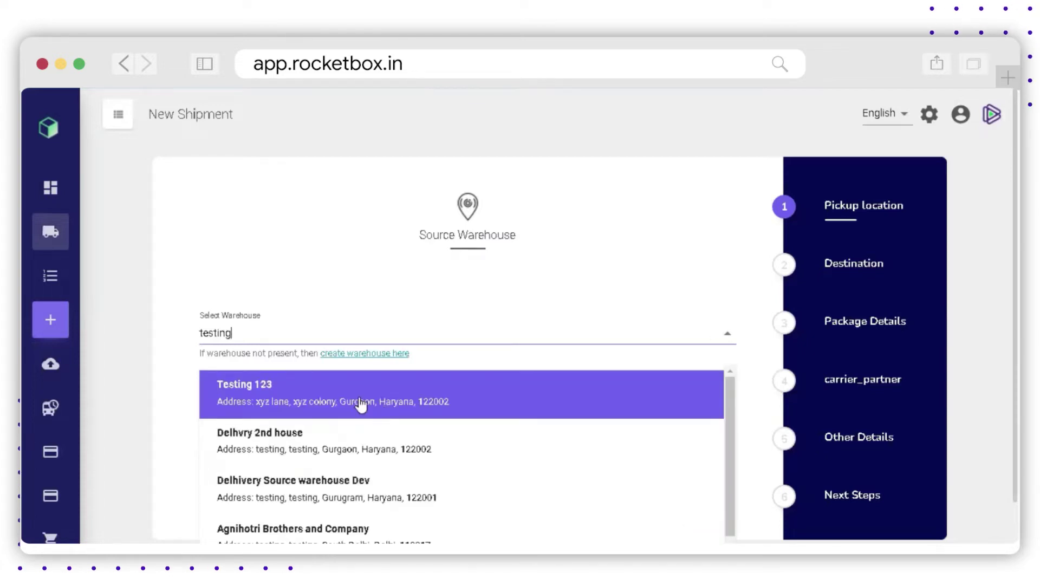
pyautogui.click(360, 404)
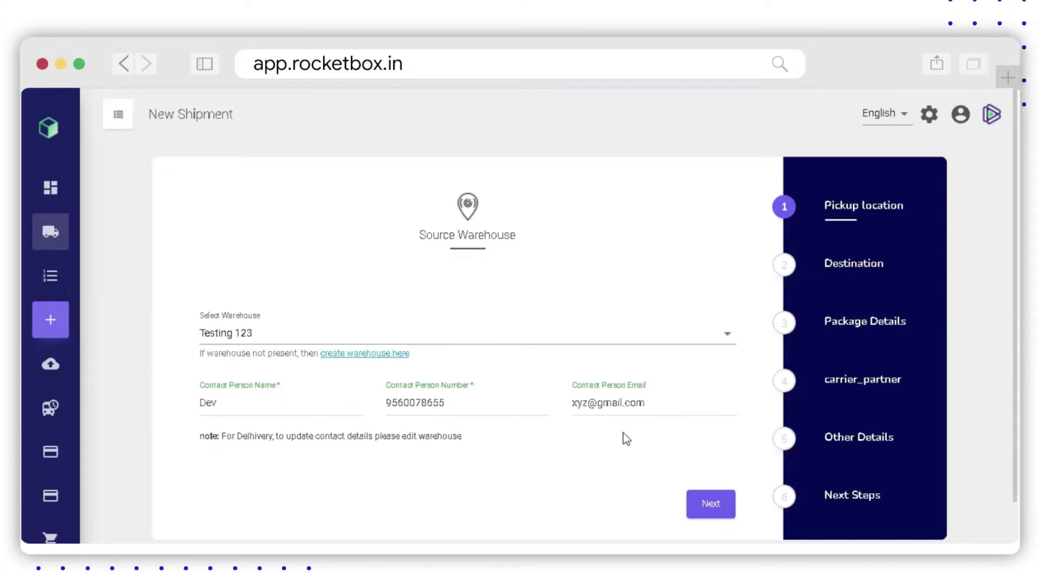
pyautogui.click(714, 505)
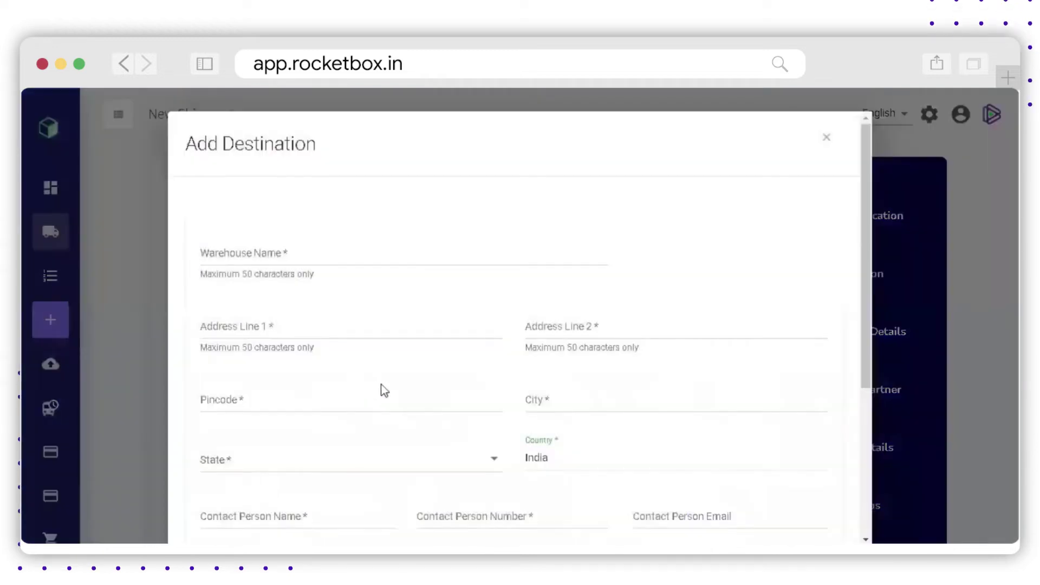
# Search 'dev' and select Delhivery Source warehouse Dev as the destination warehouse
pyautogui.scroll(-5, 485, 315)
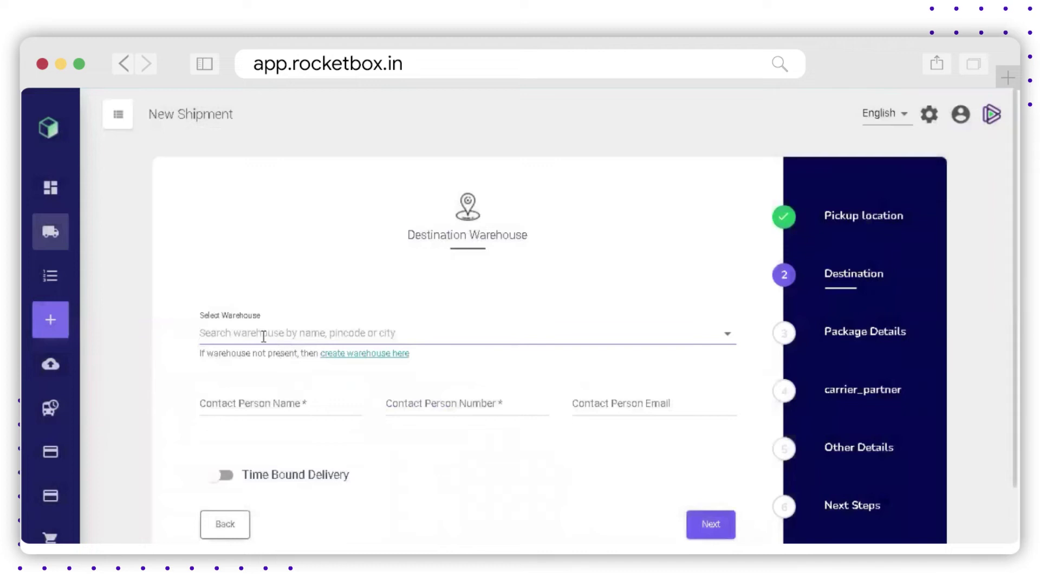
pyautogui.click(264, 337)
pyautogui.write('dev')
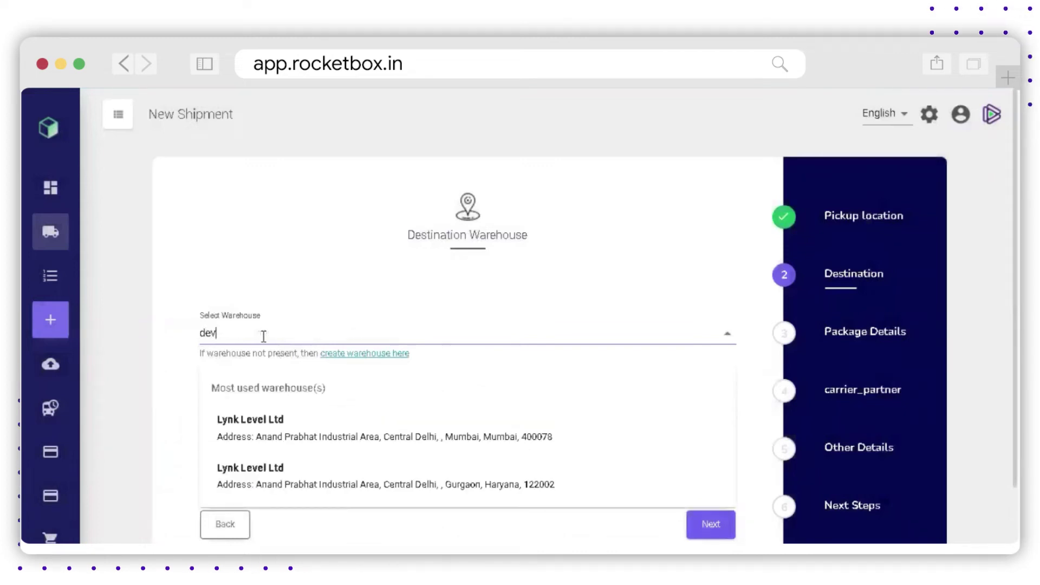
pyautogui.click(283, 406)
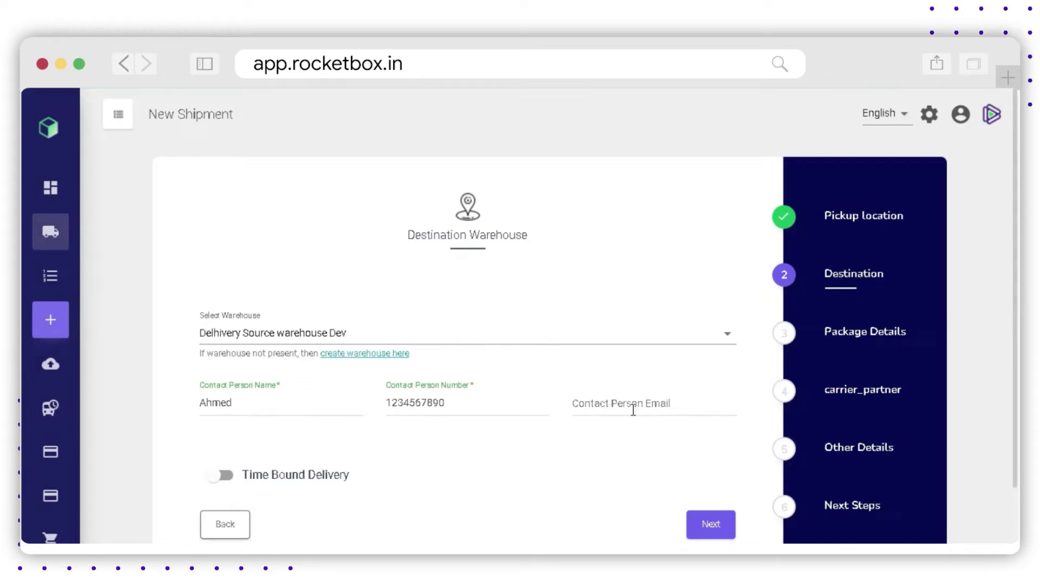
# Turn on time-bound delivery and set the slot start time to 02:00 PM
pyautogui.click(222, 476)
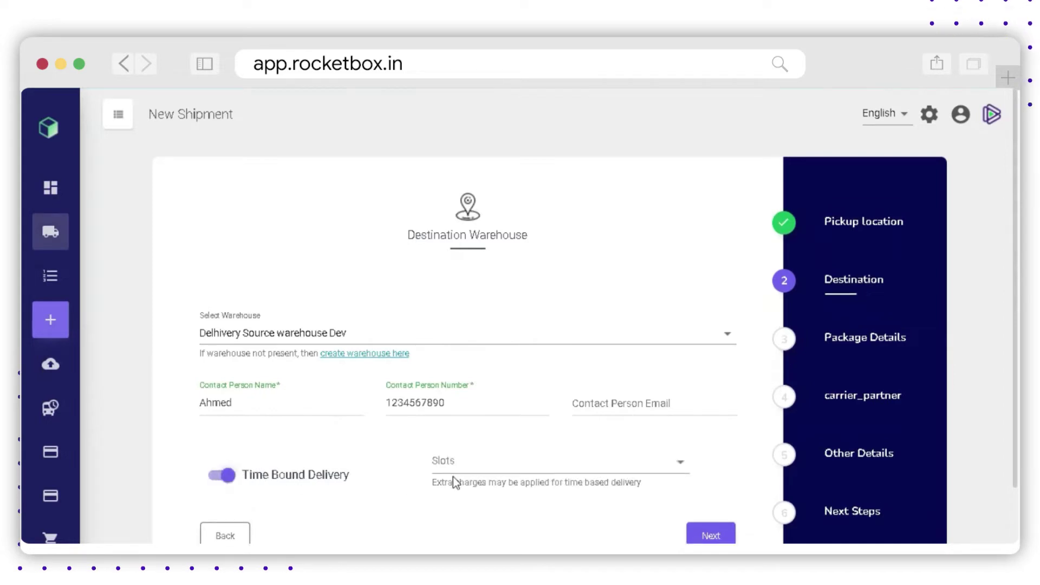
pyautogui.click(460, 464)
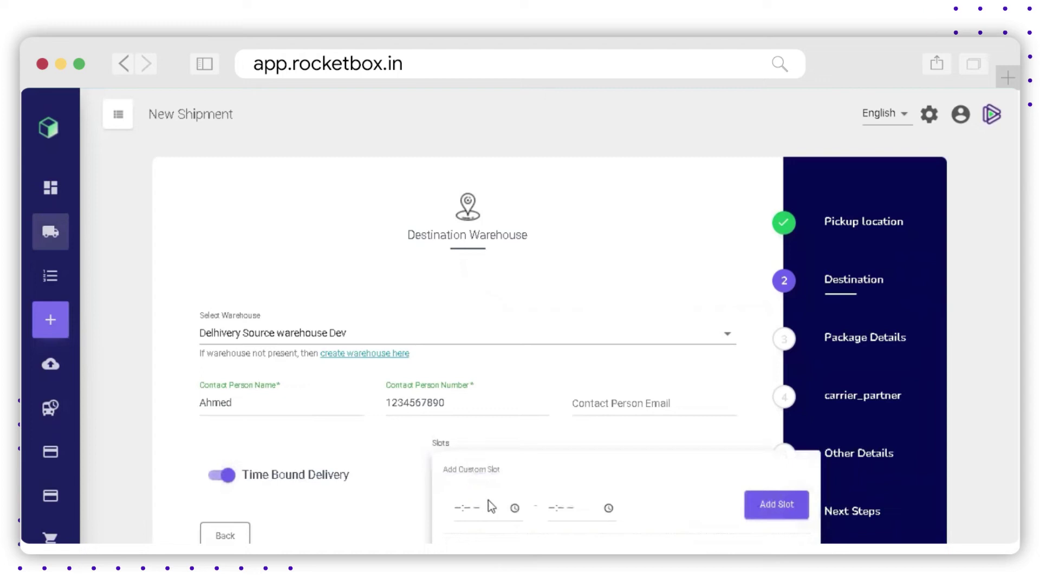
pyautogui.click(515, 509)
pyautogui.click(476, 452)
pyautogui.click(516, 347)
pyautogui.click(551, 346)
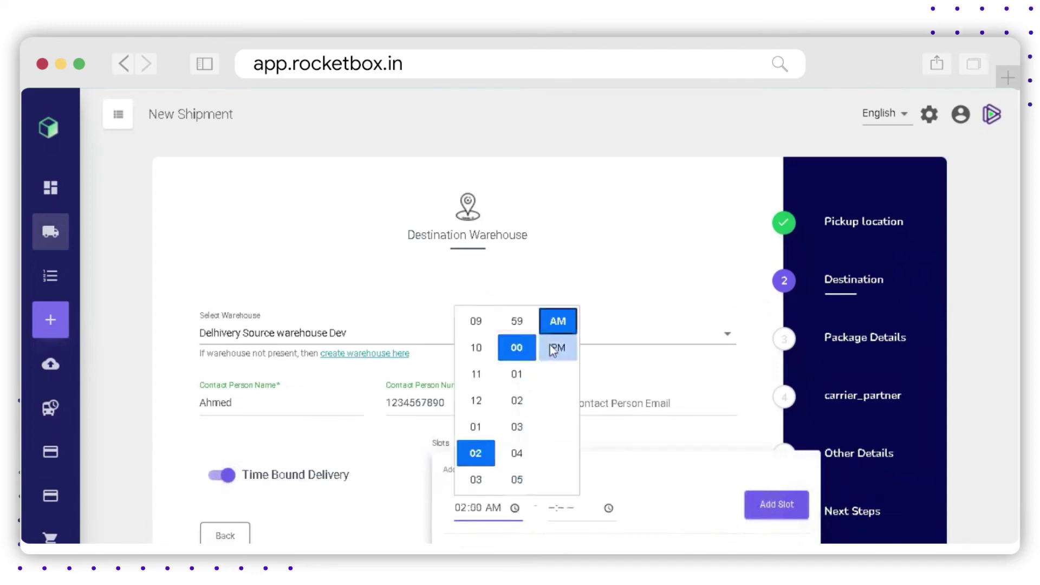
# Set the slot end to 03:00 PM, add the 02:00–03:00 PM slot, and continue
pyautogui.click(576, 508)
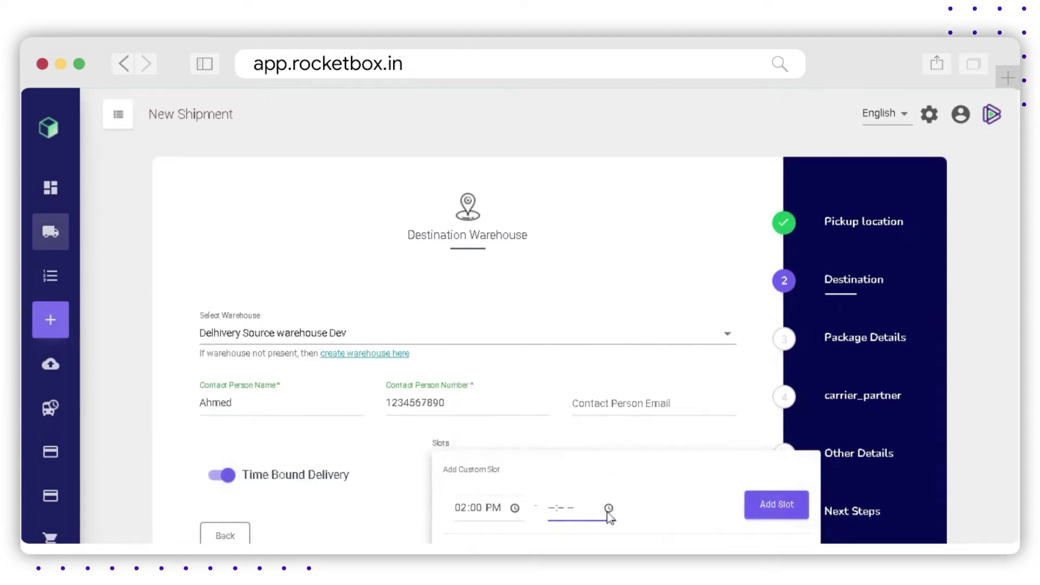
pyautogui.click(608, 509)
pyautogui.click(569, 480)
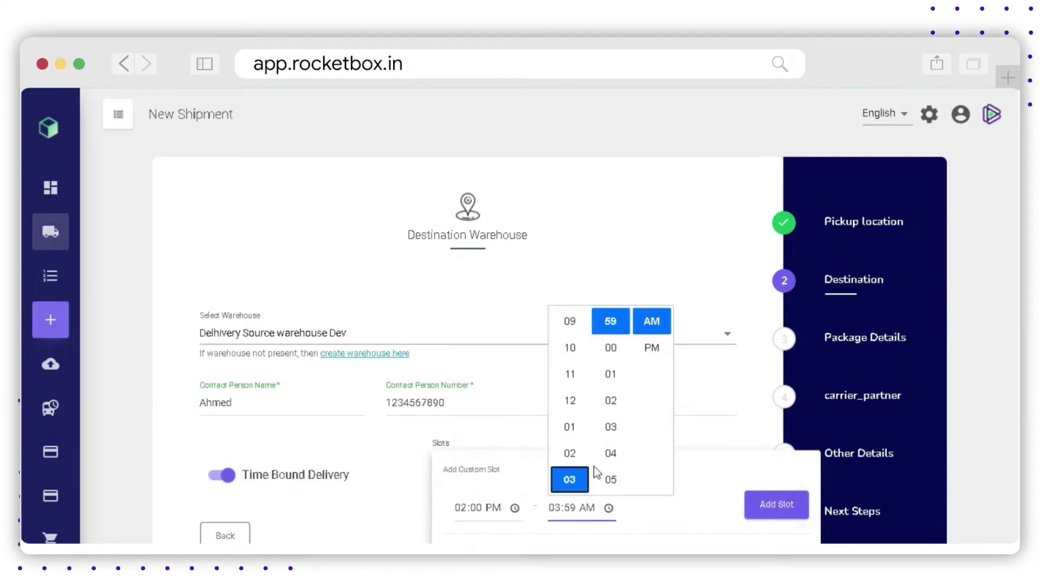
pyautogui.click(652, 351)
pyautogui.click(610, 347)
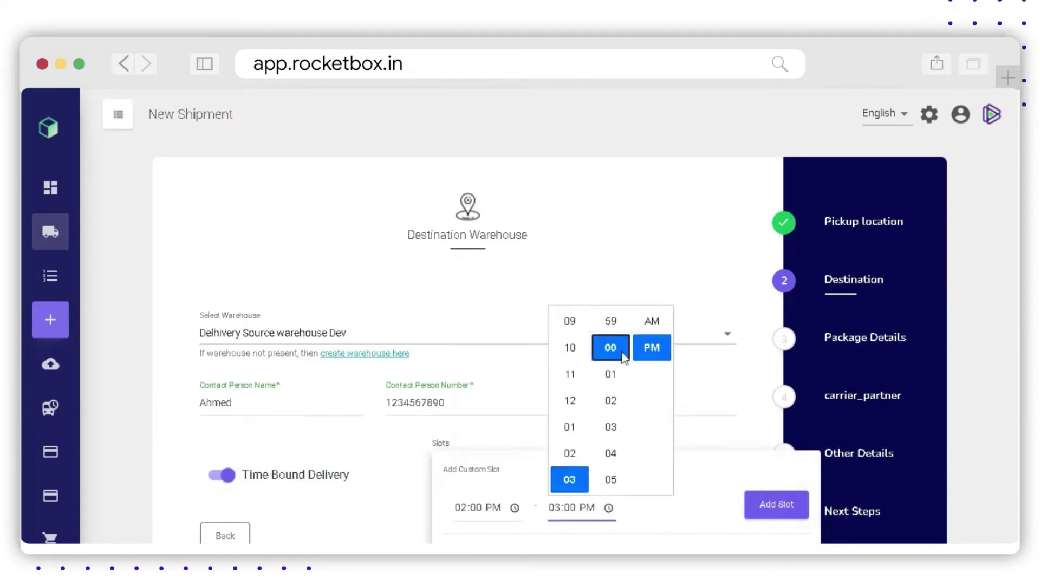
pyautogui.click(776, 505)
pyautogui.click(639, 525)
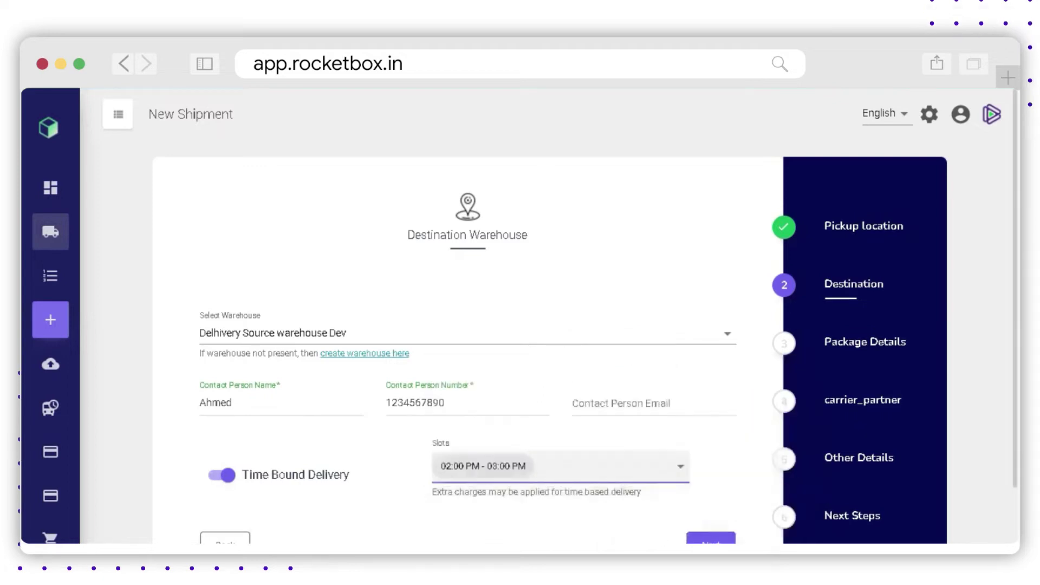
pyautogui.click(704, 539)
# Enter a quantity of 10 units at 20 kg each, keeping cm as the dimension unit
pyautogui.scroll(-2, 387, 226)
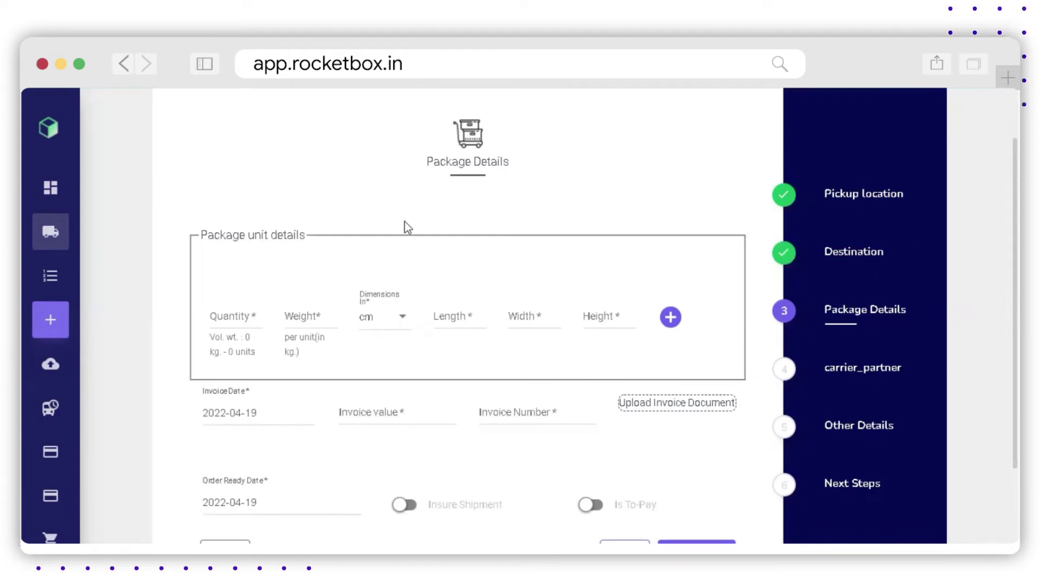
pyautogui.click(229, 313)
pyautogui.write('10')
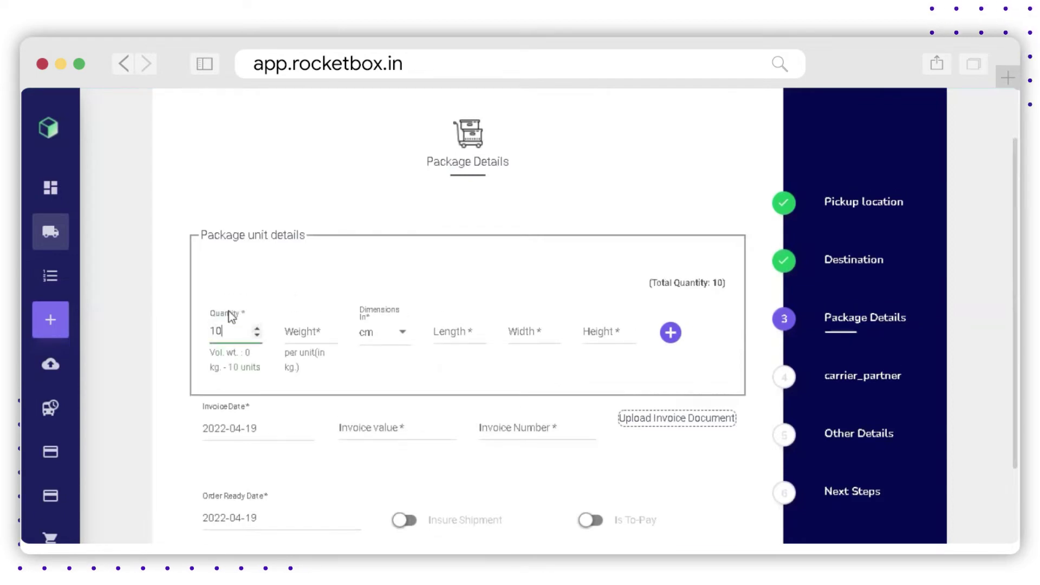
pyautogui.click(307, 331)
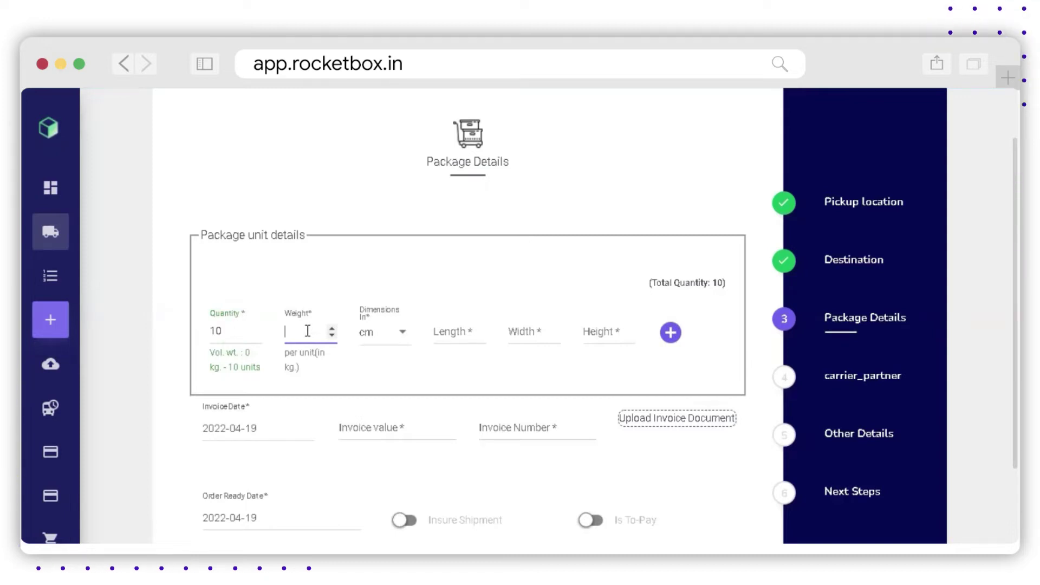
pyautogui.write('20')
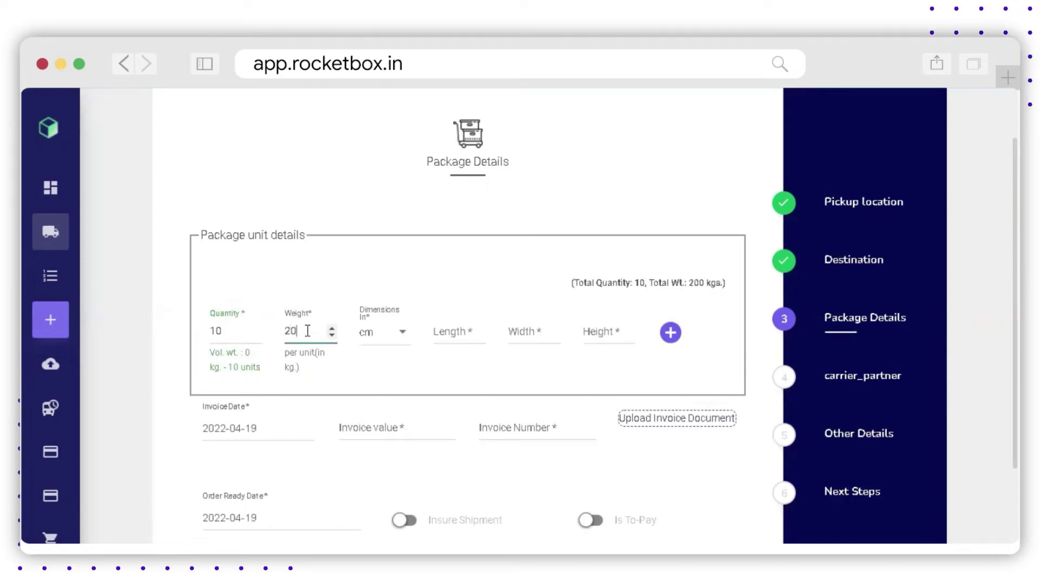
pyautogui.click(387, 344)
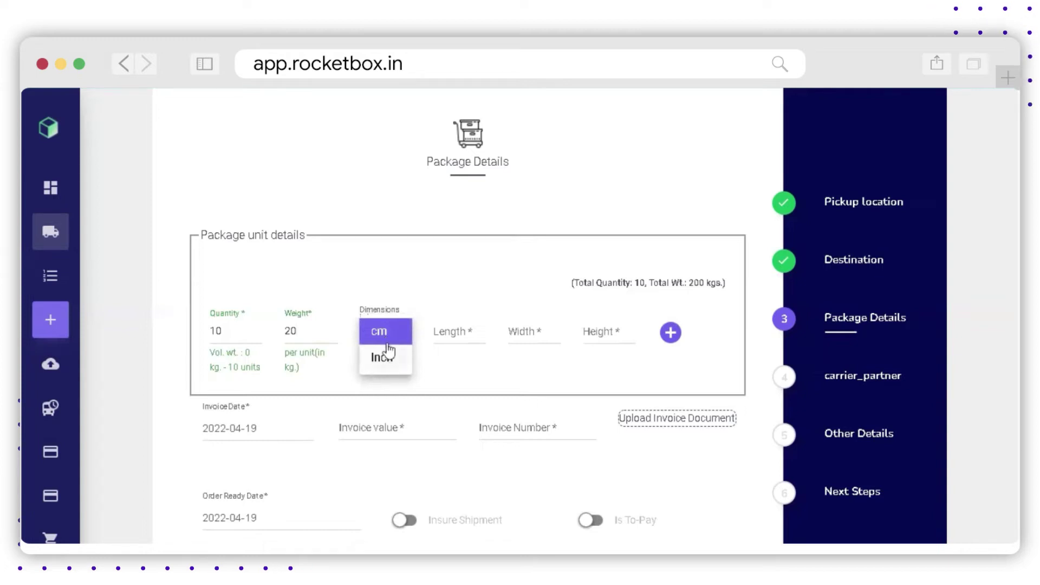
pyautogui.click(387, 341)
# Enter package dimensions of 30 × 30 × 40 cm
pyautogui.click(458, 334)
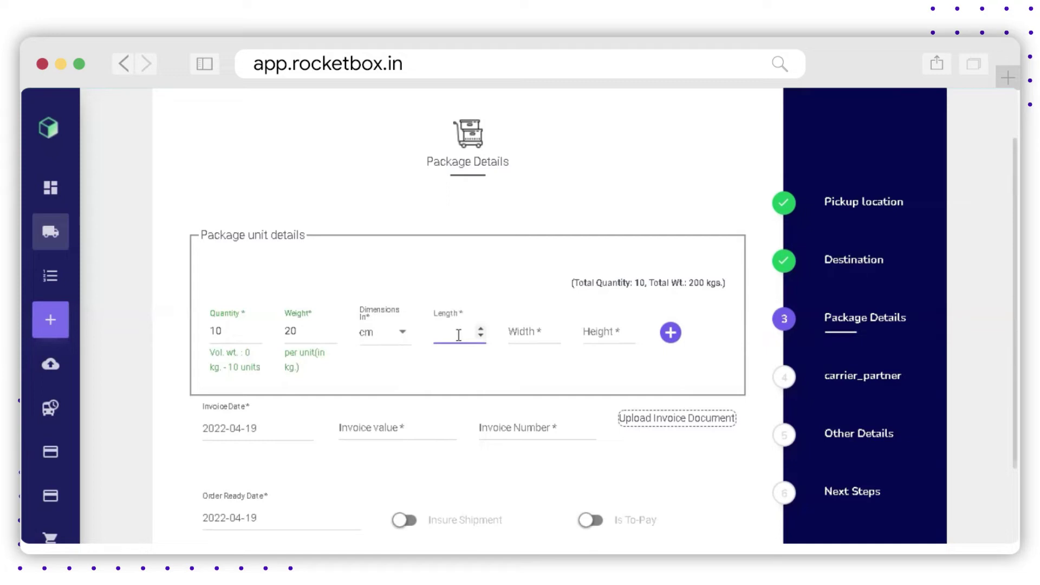
pyautogui.write('30')
pyautogui.press('Tab')
pyautogui.write('30')
pyautogui.press('Tab')
pyautogui.write('40')
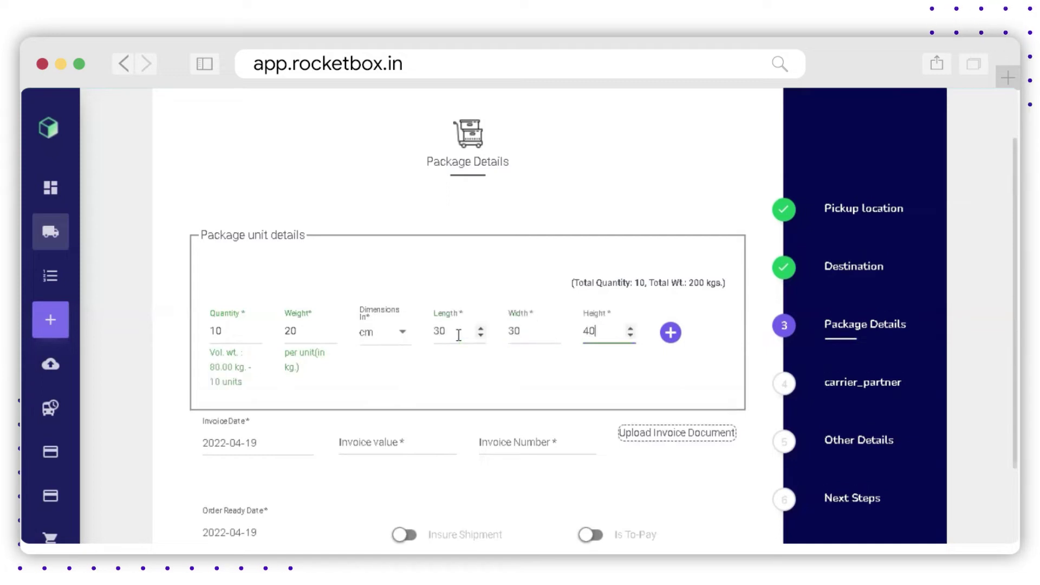
pyautogui.click(624, 387)
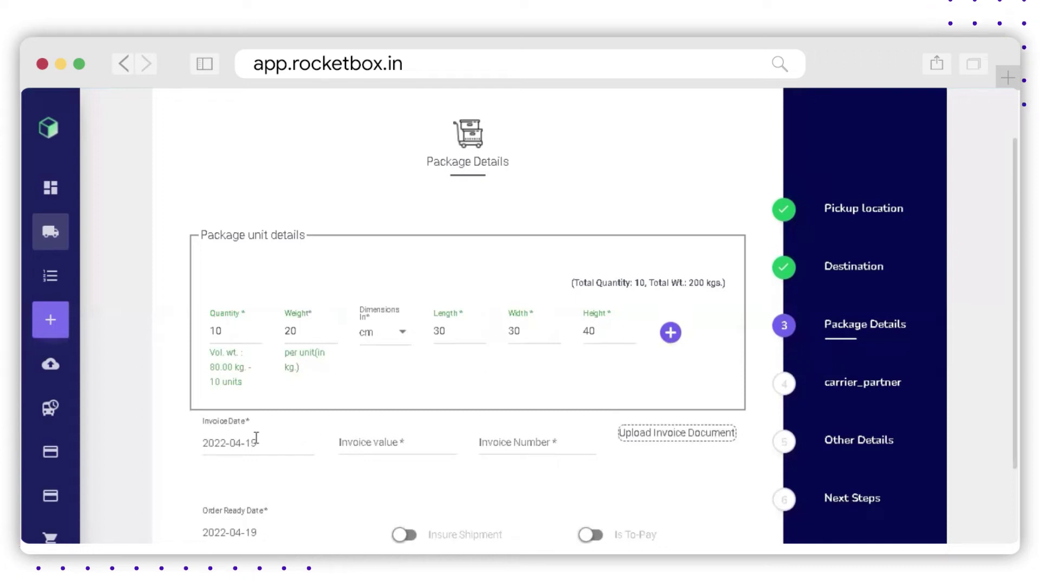
# Set invoice date 19 April 2022, invoice value 30000 and invoice number 125rthh
pyautogui.click(233, 444)
pyautogui.scroll(-3, 349, 531)
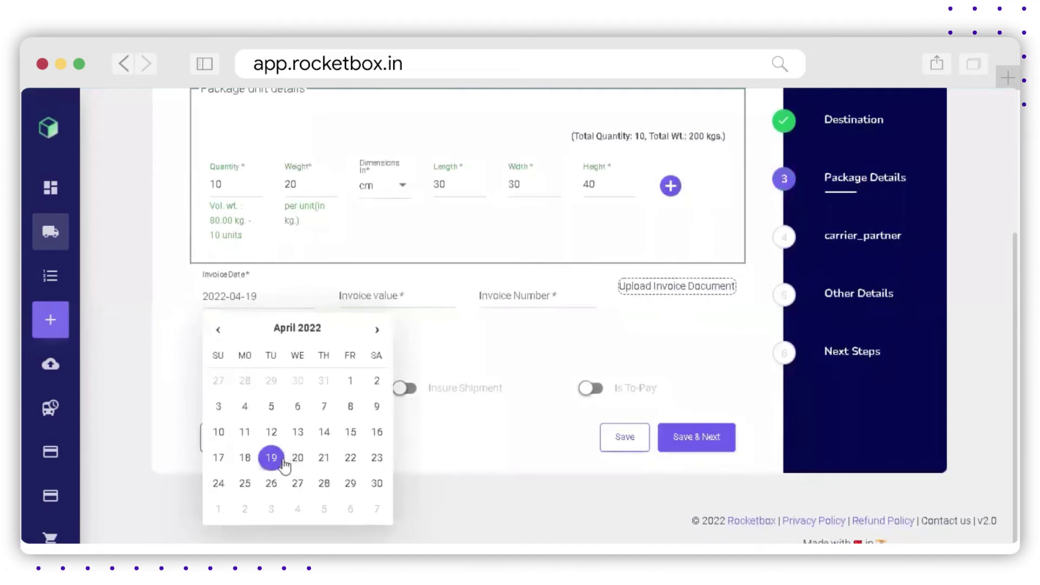
pyautogui.click(284, 465)
pyautogui.click(380, 303)
pyautogui.write('30000')
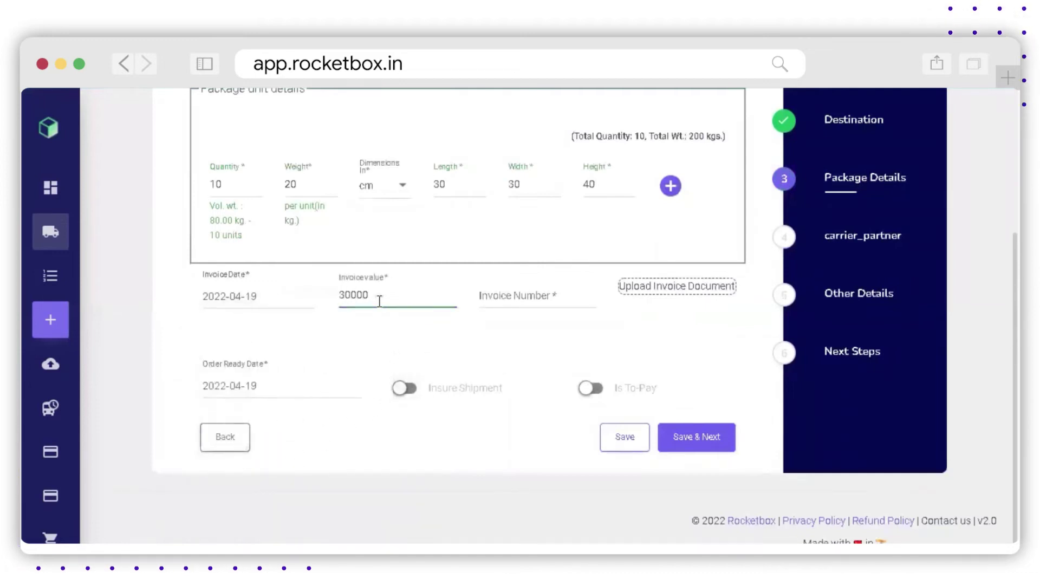
pyautogui.click(530, 299)
pyautogui.write('125rthh')
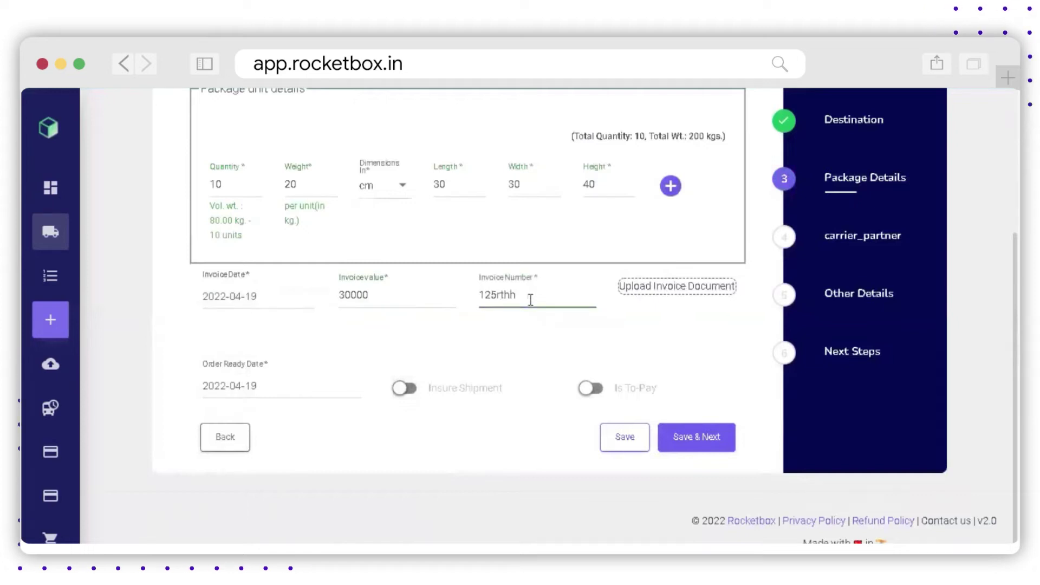
pyautogui.click(663, 296)
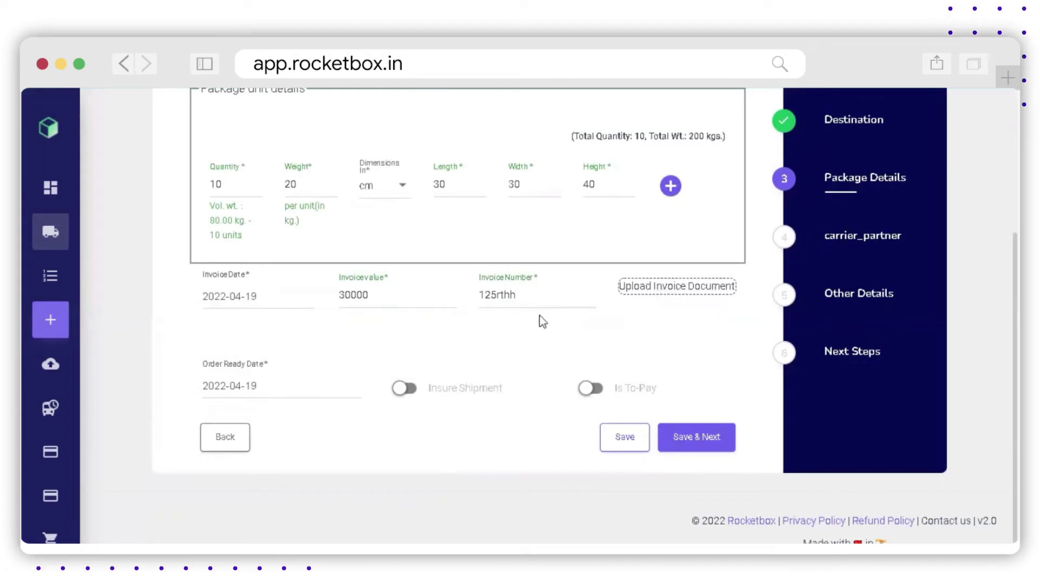
# Upload Appointment_slip (5).pdf as the invoice and keep order ready date 19 April 2022
pyautogui.scroll(-10, 385, 300)
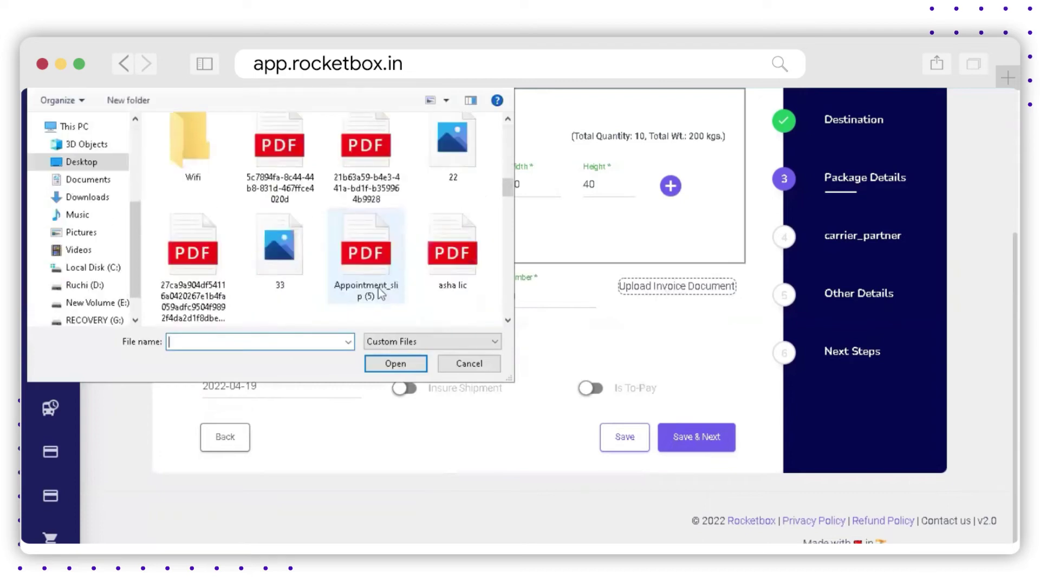
pyautogui.doubleClick(365, 155)
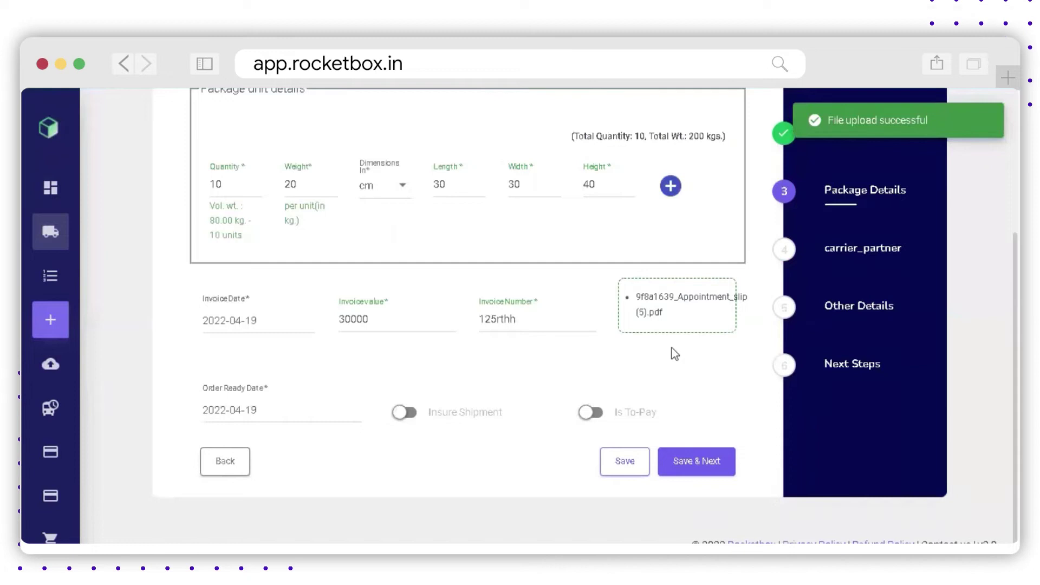
pyautogui.click(267, 414)
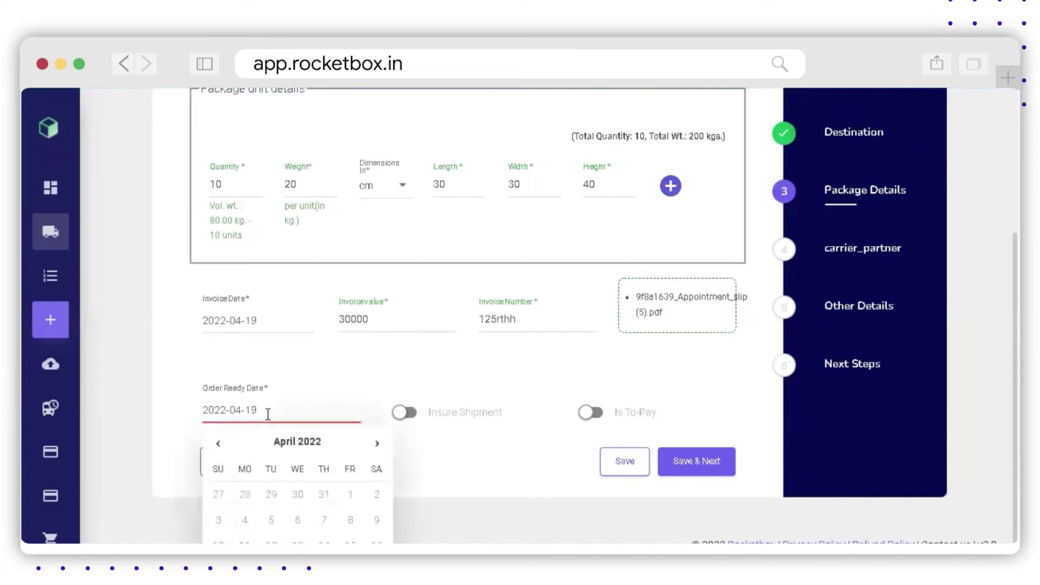
pyautogui.scroll(-2, 267, 415)
pyautogui.click(271, 499)
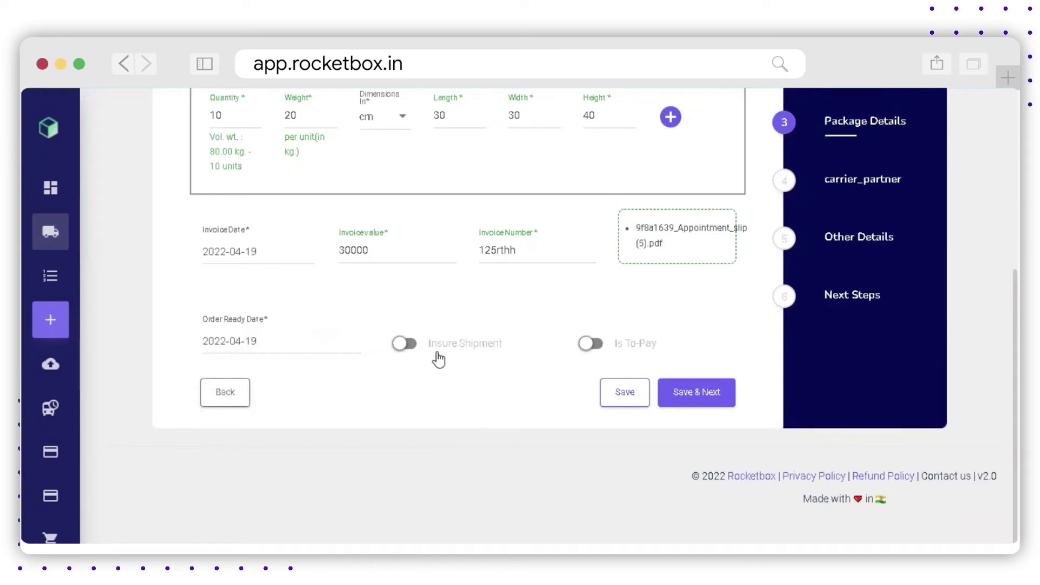
# Add insurance and To-Pay, skip the bank details prompt, and save the package details
pyautogui.click(403, 345)
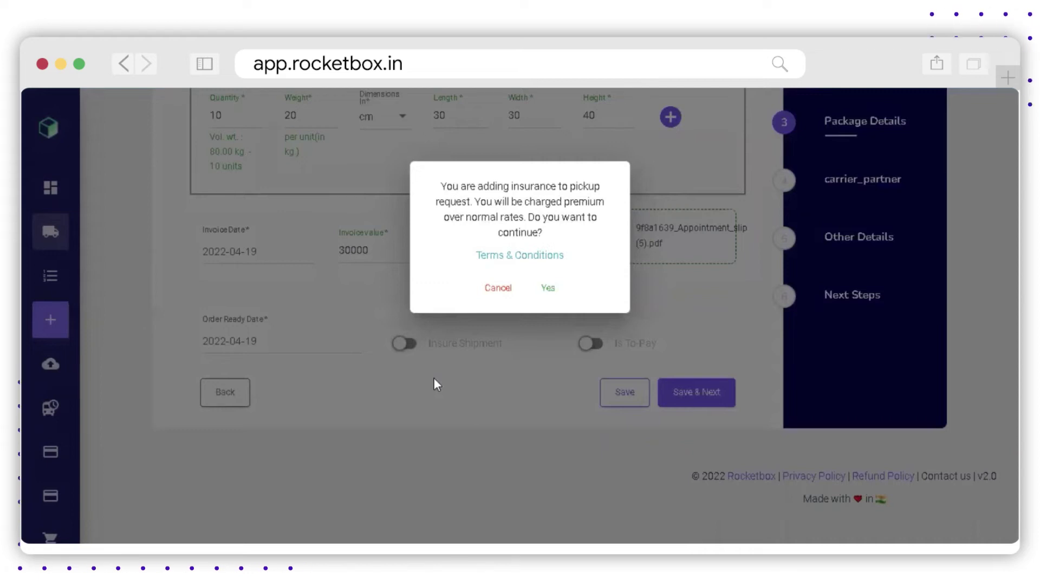
pyautogui.click(548, 291)
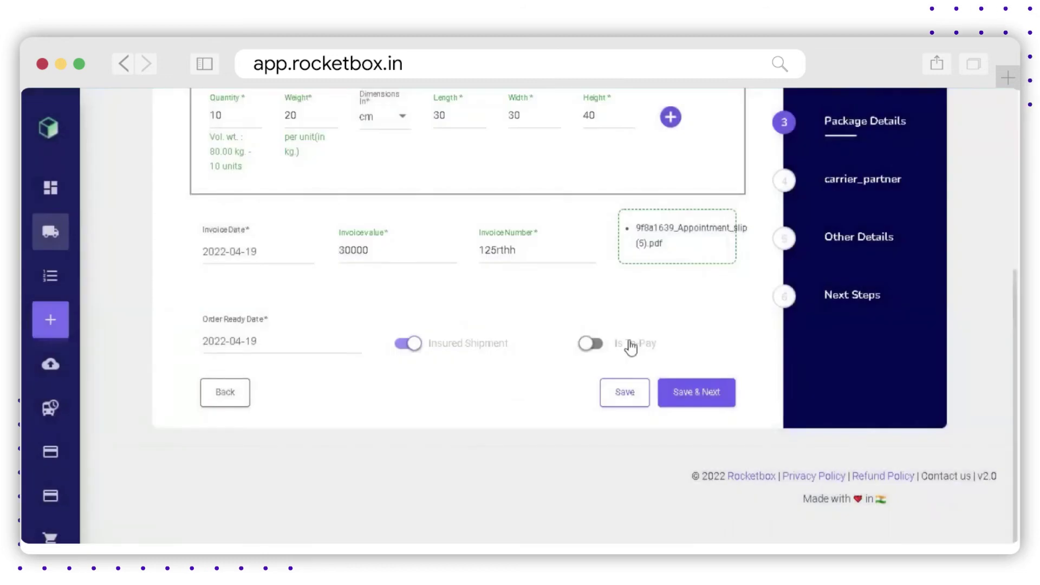
pyautogui.click(584, 350)
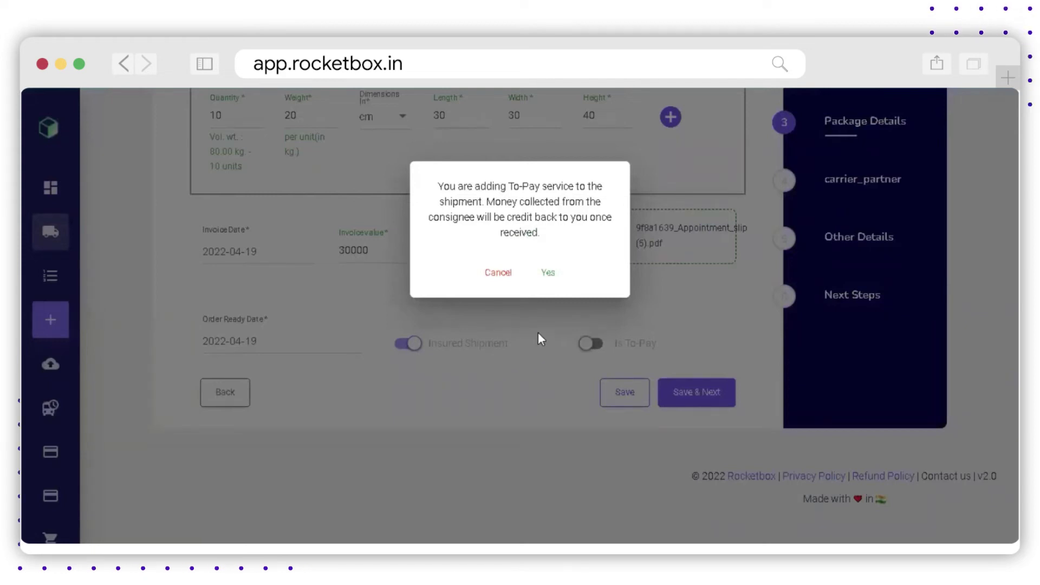
pyautogui.click(548, 276)
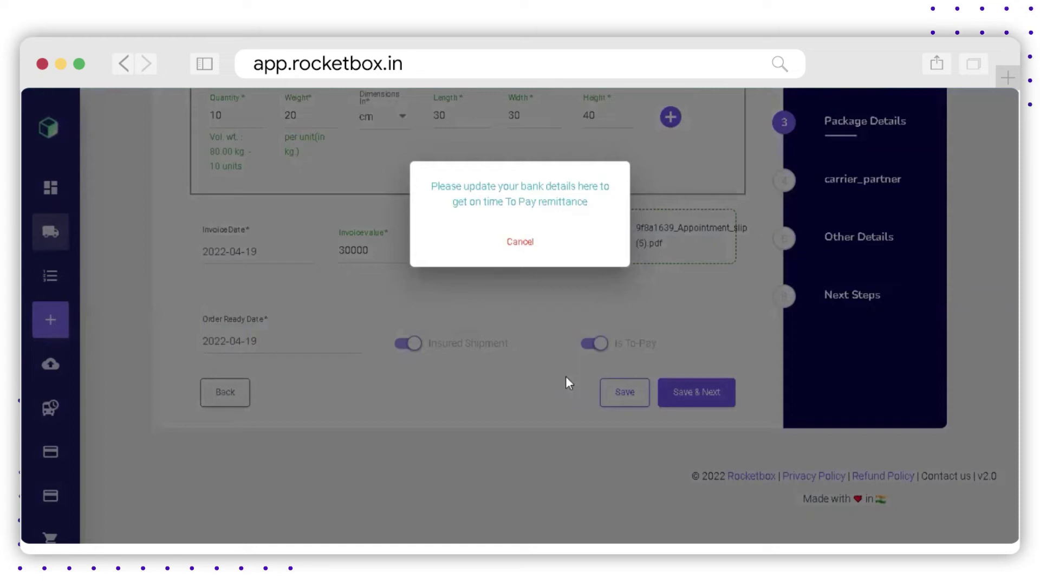
pyautogui.click(521, 242)
pyautogui.click(691, 396)
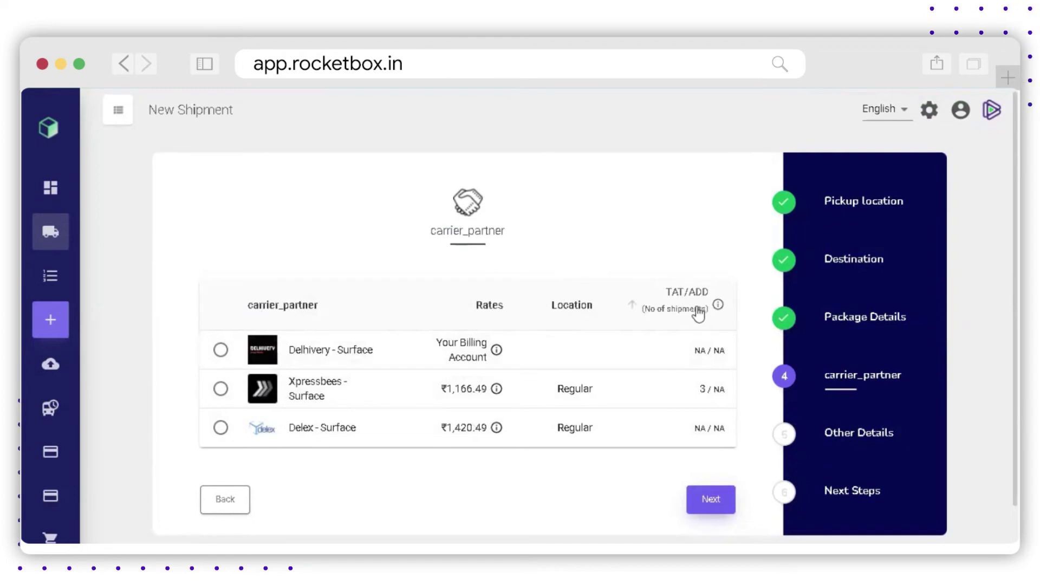
# Check Delex's rate breakdown, then select Xpressbees - Surface and continue to Other Details
pyautogui.click(496, 428)
pyautogui.scroll(-1, 510, 364)
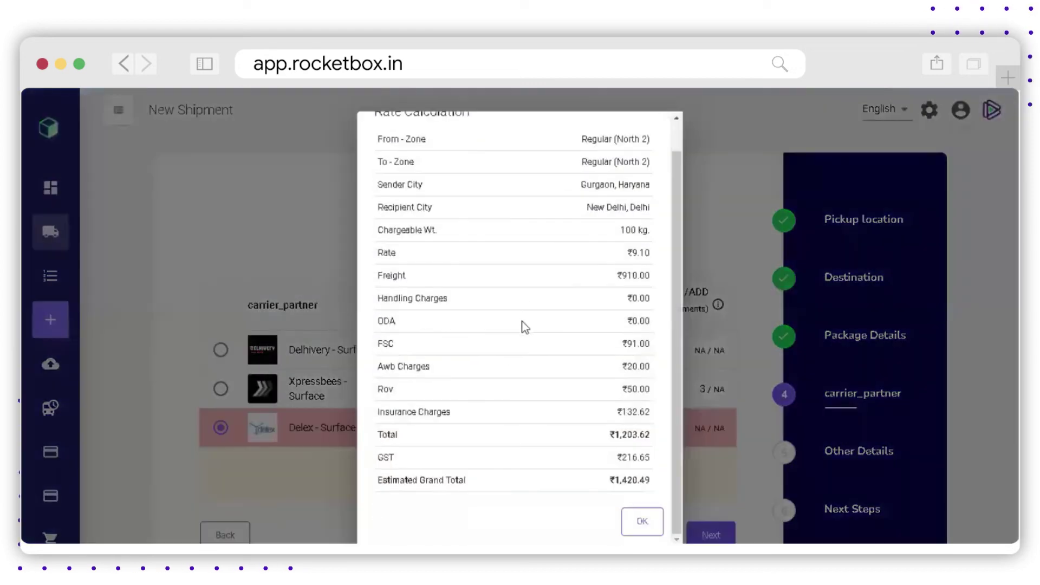
pyautogui.click(641, 522)
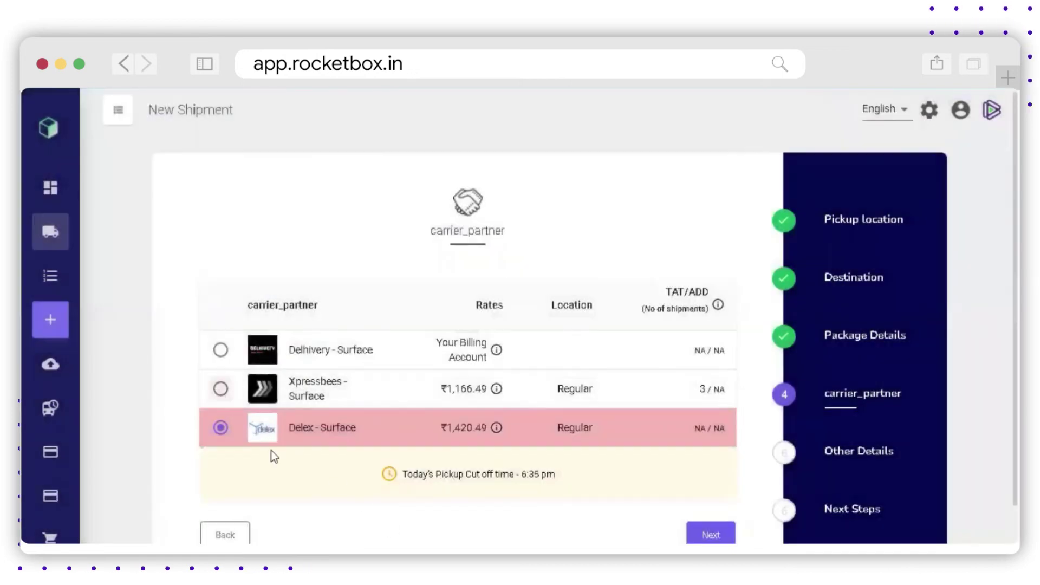
pyautogui.click(220, 393)
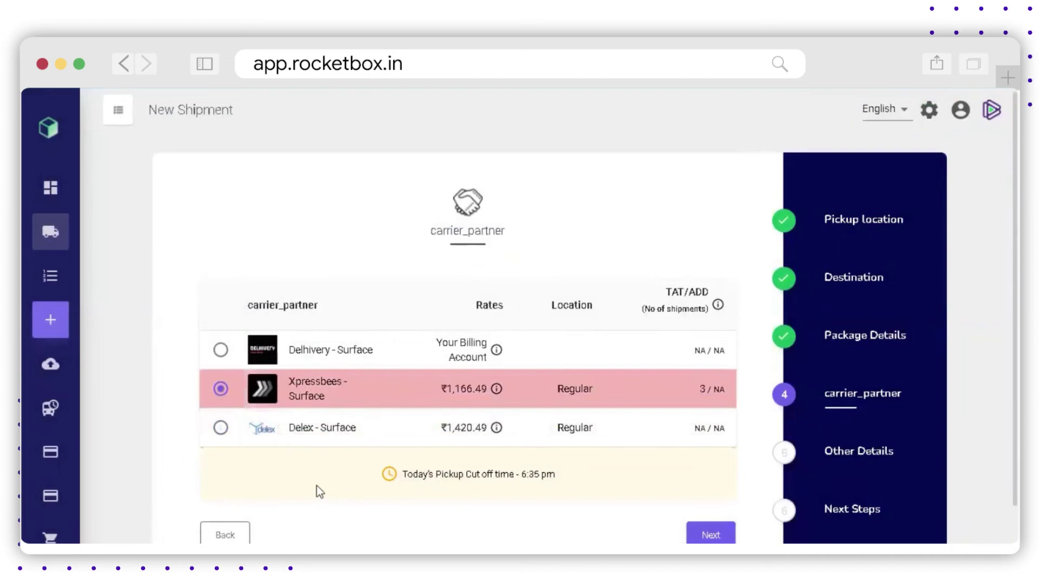
pyautogui.click(707, 535)
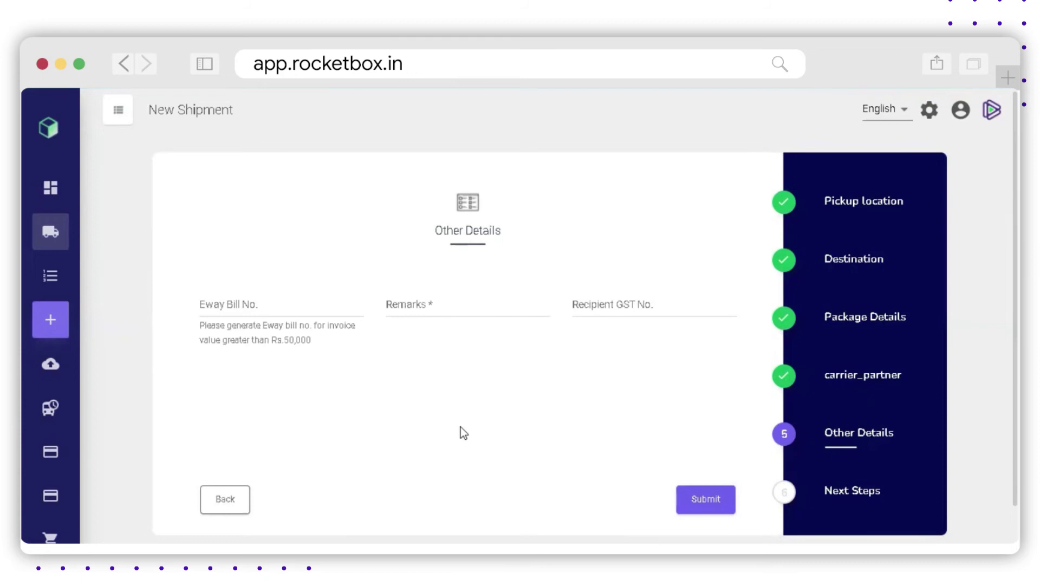
# Enter the remark 'test' and submit the shipment booking
pyautogui.click(443, 299)
pyautogui.write('test')
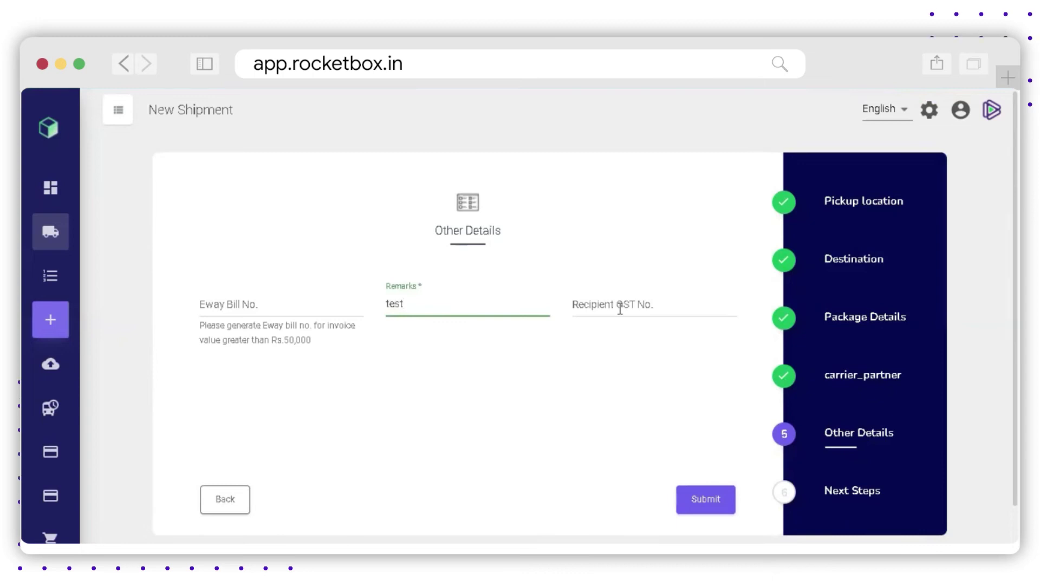
pyautogui.click(714, 501)
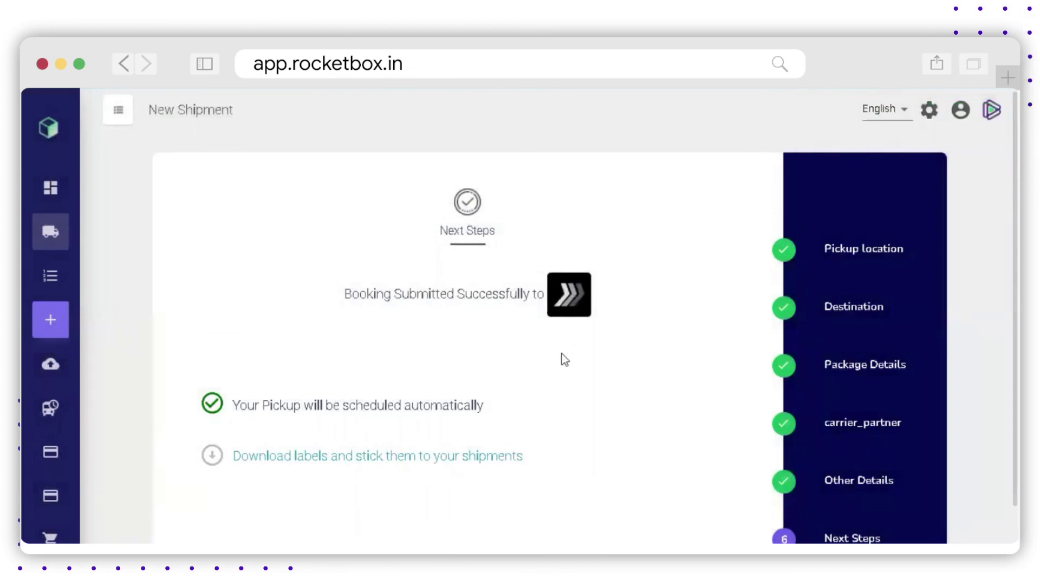
pyautogui.scroll(-2, 456, 324)
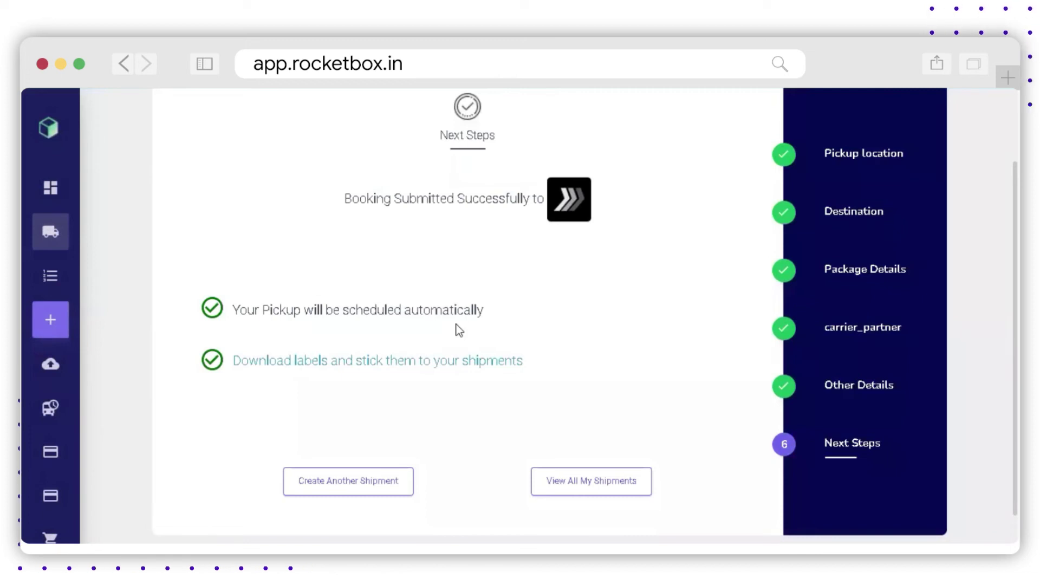
# Download the shipping label from the Next Steps page
pyautogui.click(262, 370)
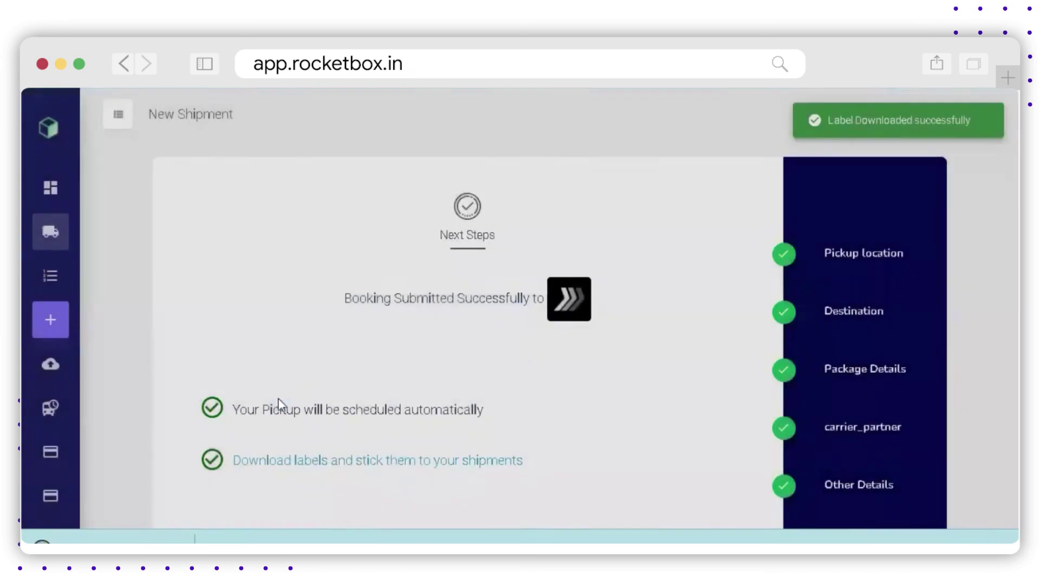
pyautogui.scroll(-3, 287, 381)
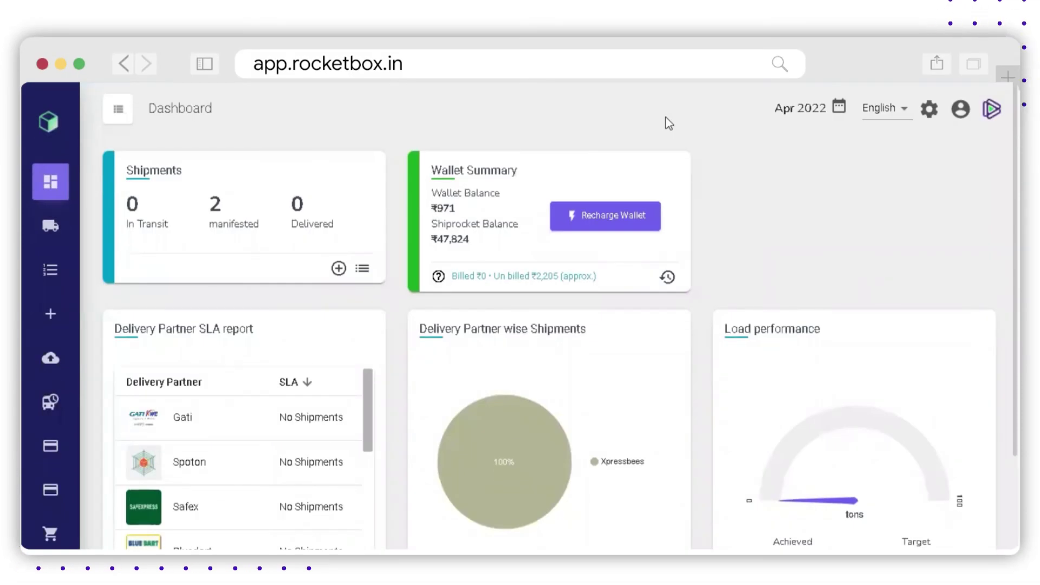
pyautogui.click(73, 230)
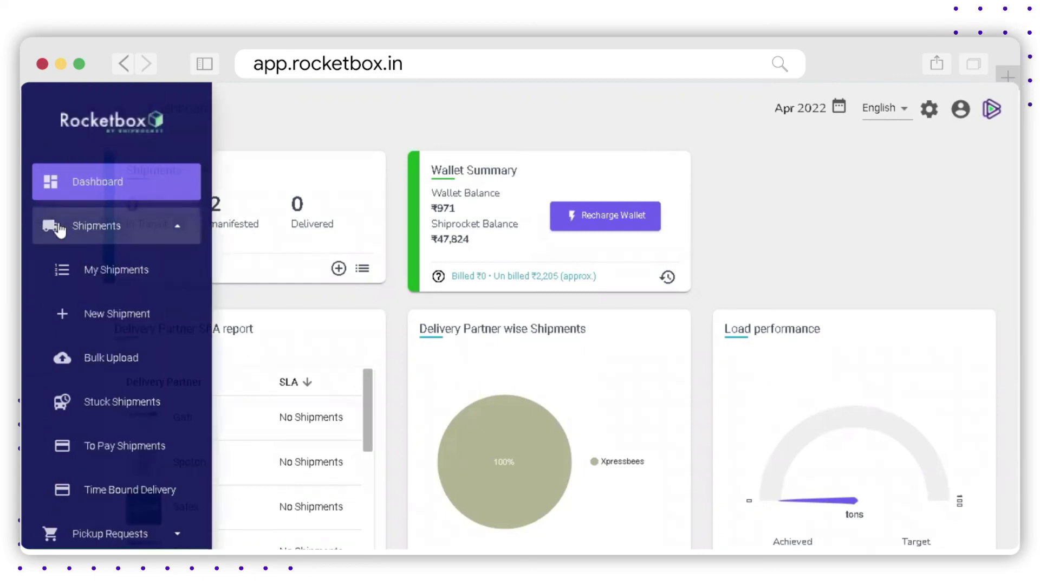
pyautogui.click(92, 270)
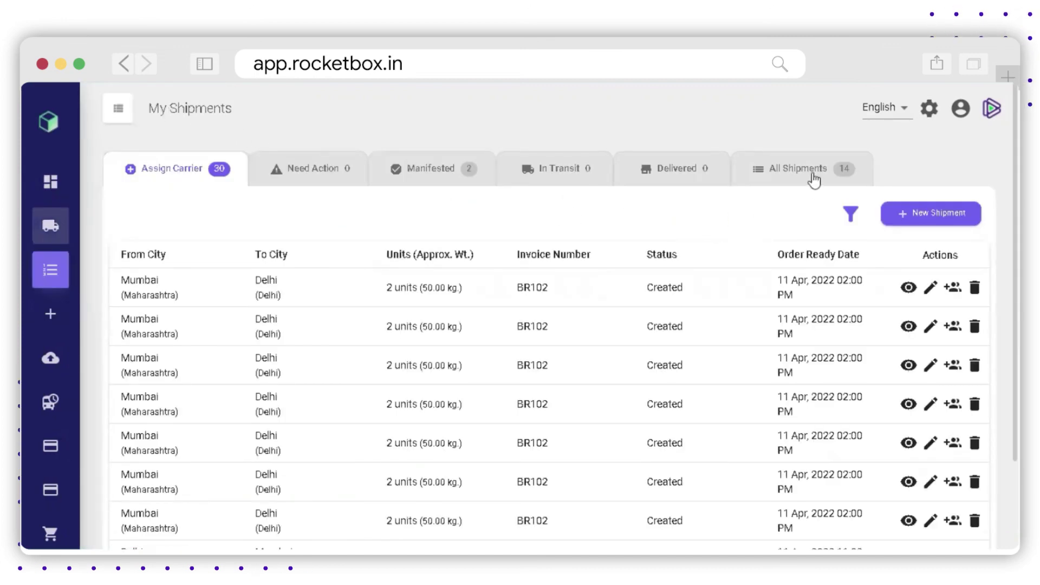
pyautogui.click(799, 172)
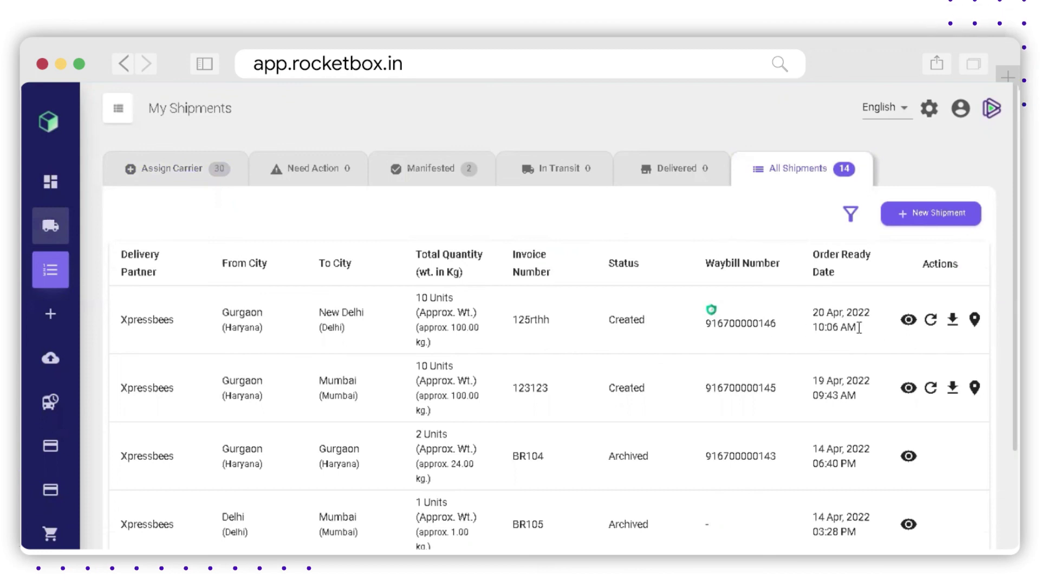
pyautogui.click(952, 325)
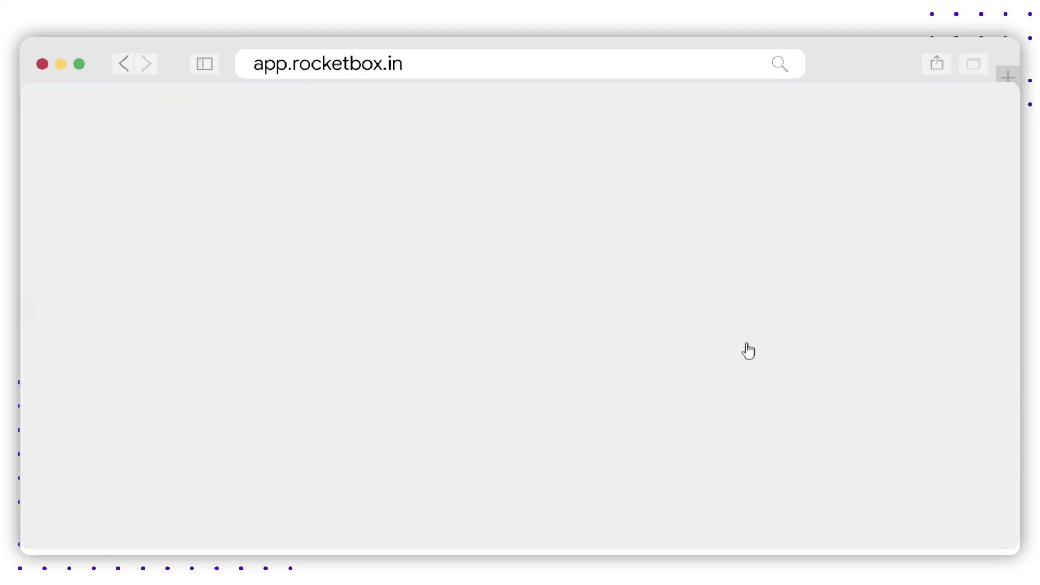
pyautogui.click(103, 543)
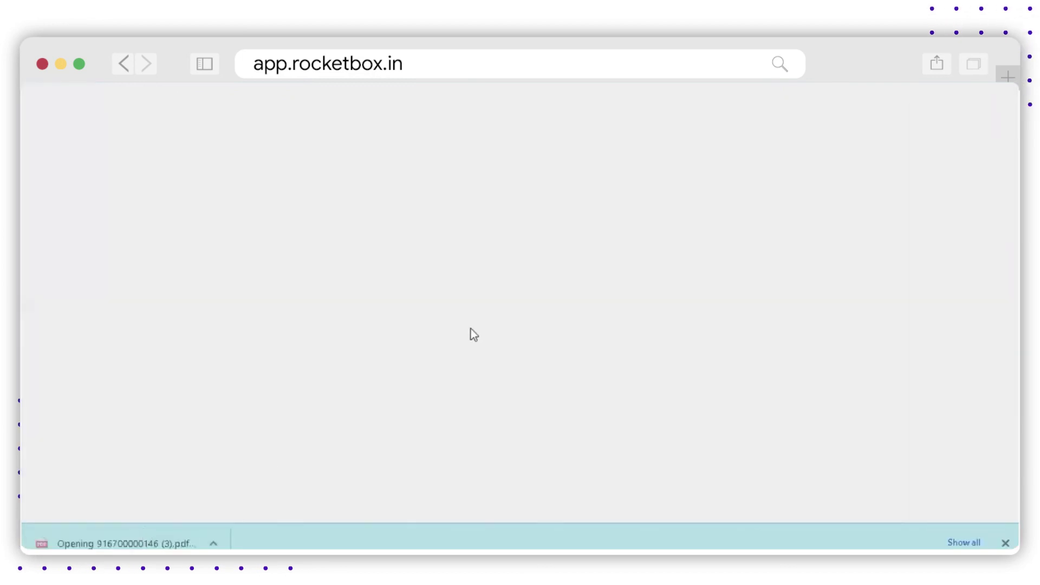